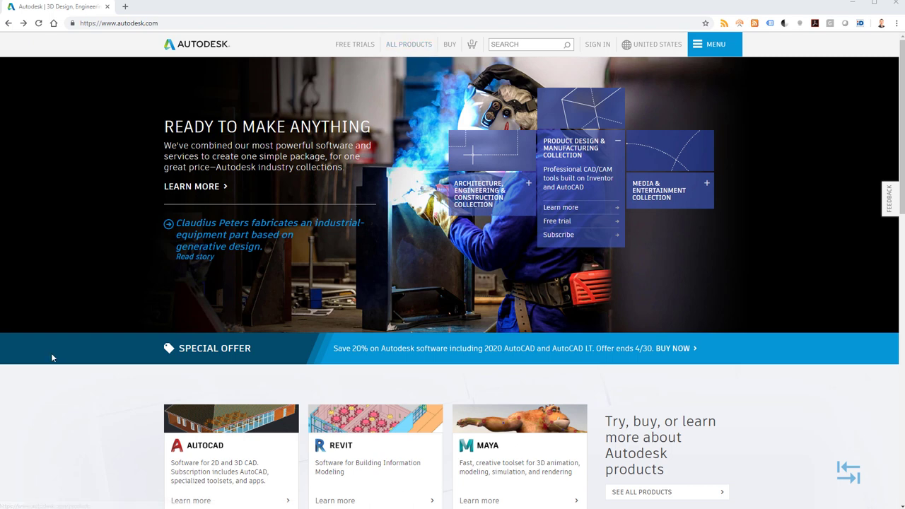
Step: Open the free trial page for Revit, start the trial download and continue past the introductory information
{"action": "scroll", "coordinate": [70, 424], "scroll_direction": "down", "scroll_amount": 1}
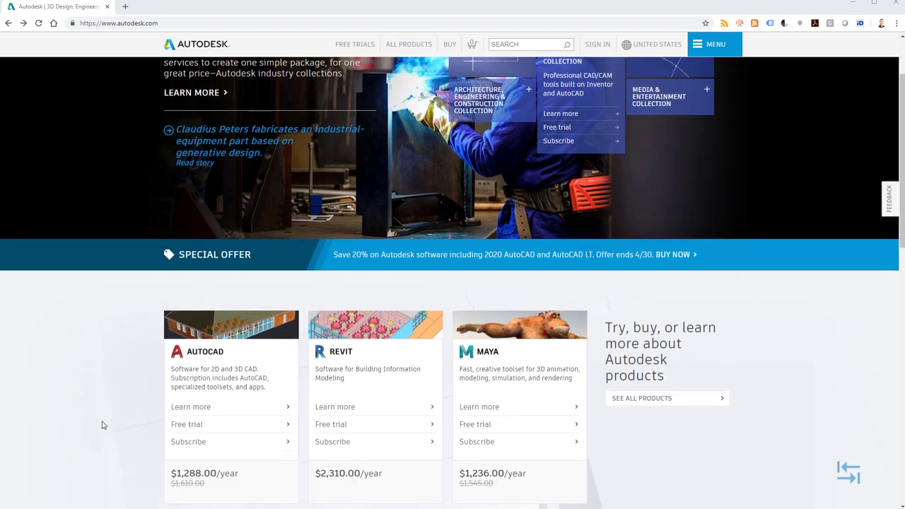
{"action": "left_click", "coordinate": [345, 355]}
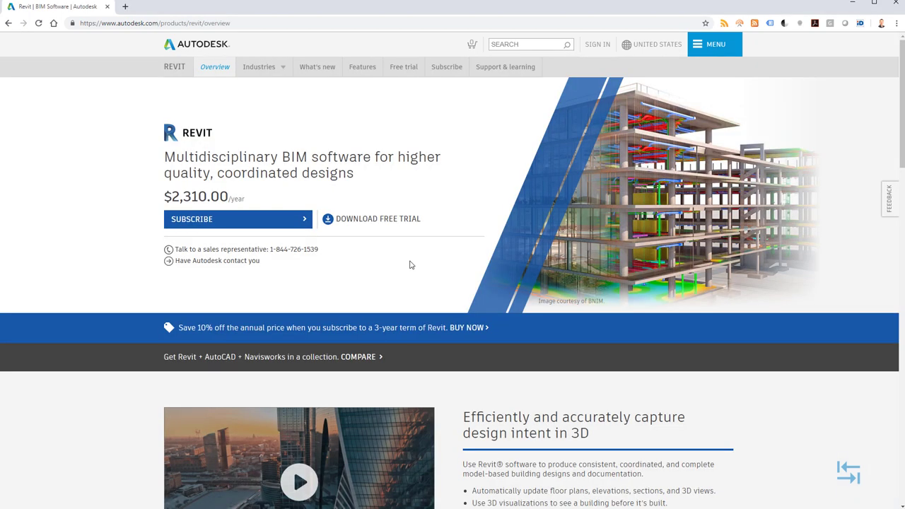
{"action": "left_click", "coordinate": [404, 71]}
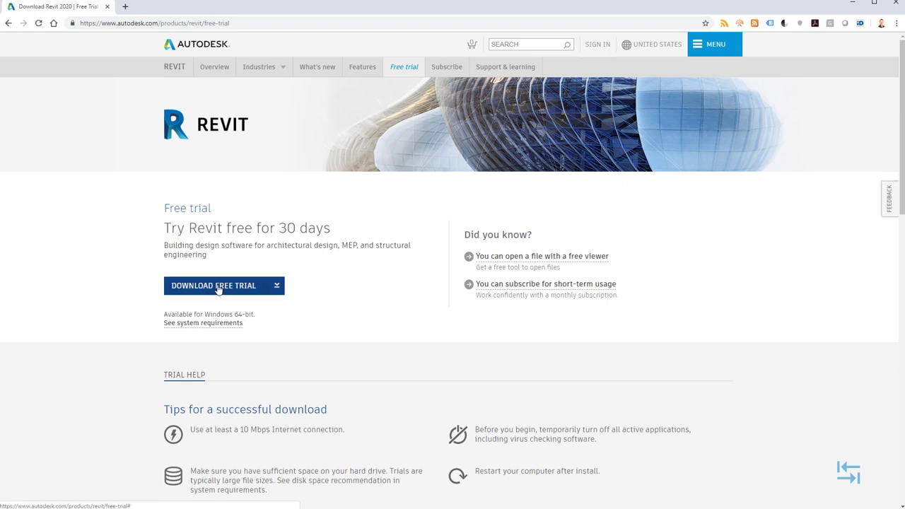
{"action": "left_click", "coordinate": [218, 289]}
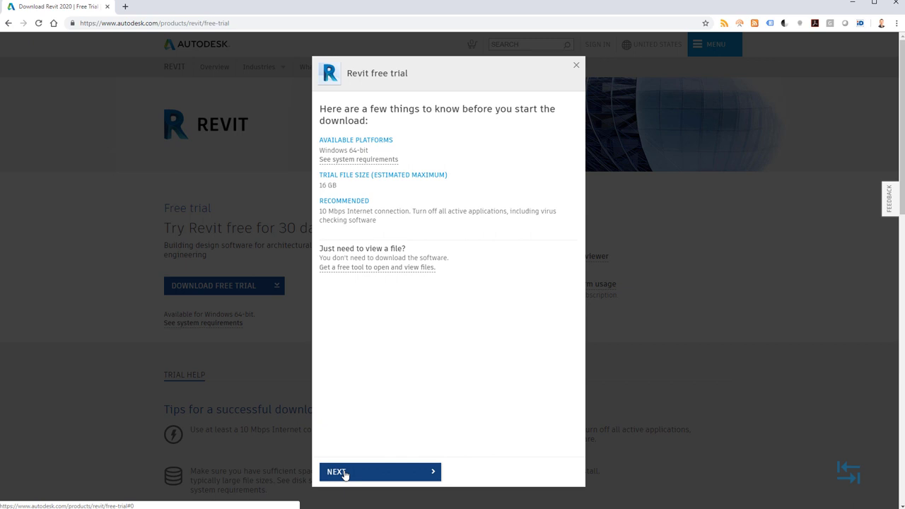
{"action": "left_click", "coordinate": [345, 472]}
Step: Set the trial's usage to a business user, keep English as the language, and continue
{"action": "left_click", "coordinate": [361, 168]}
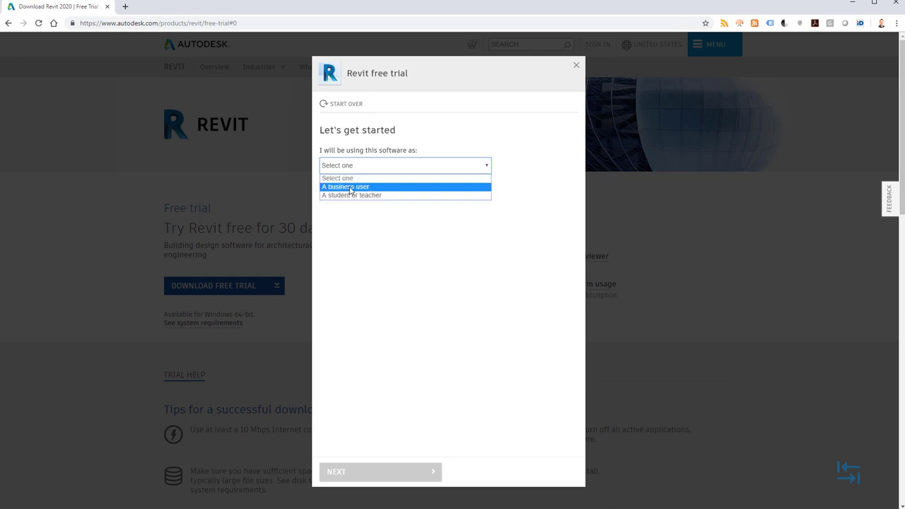
{"action": "left_click", "coordinate": [349, 187]}
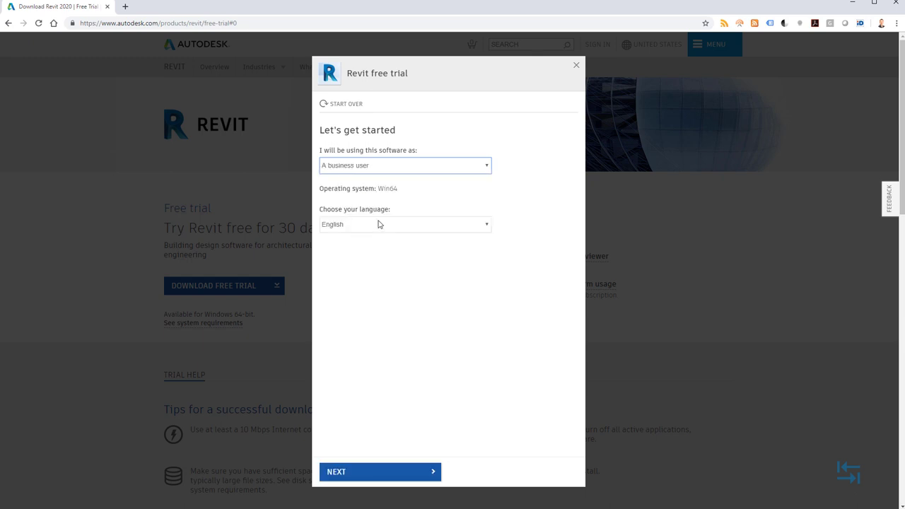
{"action": "left_click", "coordinate": [377, 225]}
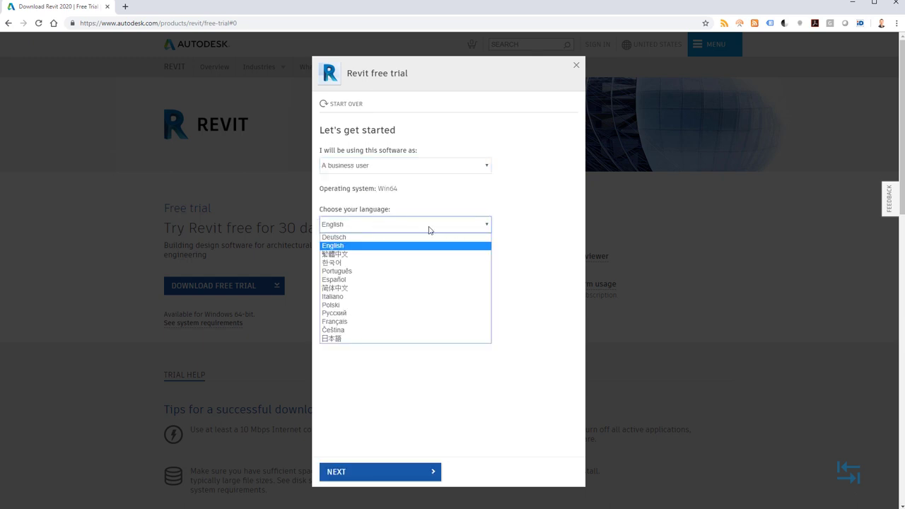
{"action": "left_click", "coordinate": [521, 224]}
{"action": "left_click", "coordinate": [364, 471]}
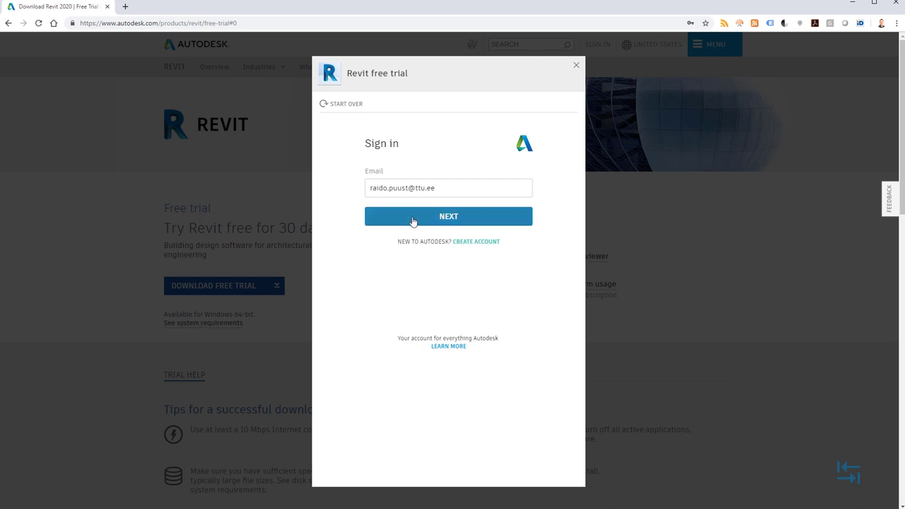
Step: Sign in with the account e-mail and password, and fill in the company details with TalTech, Harjumaa, the postal code and phone
{"action": "left_click", "coordinate": [468, 224]}
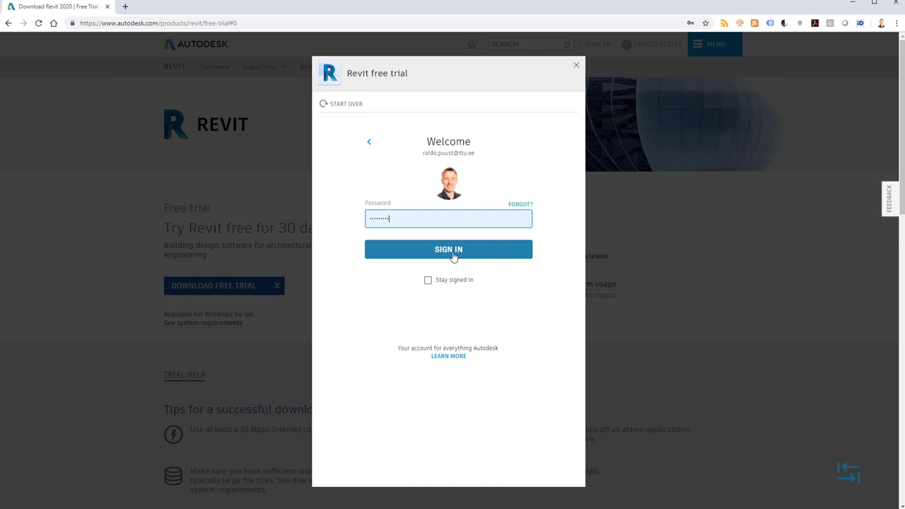
{"action": "left_click", "coordinate": [452, 252]}
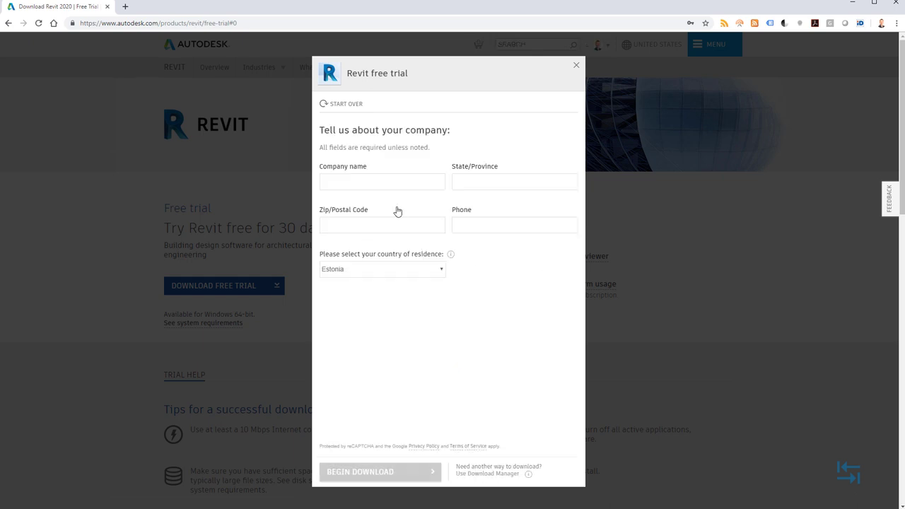
{"action": "left_click", "coordinate": [382, 183]}
{"action": "left_click", "coordinate": [371, 203]}
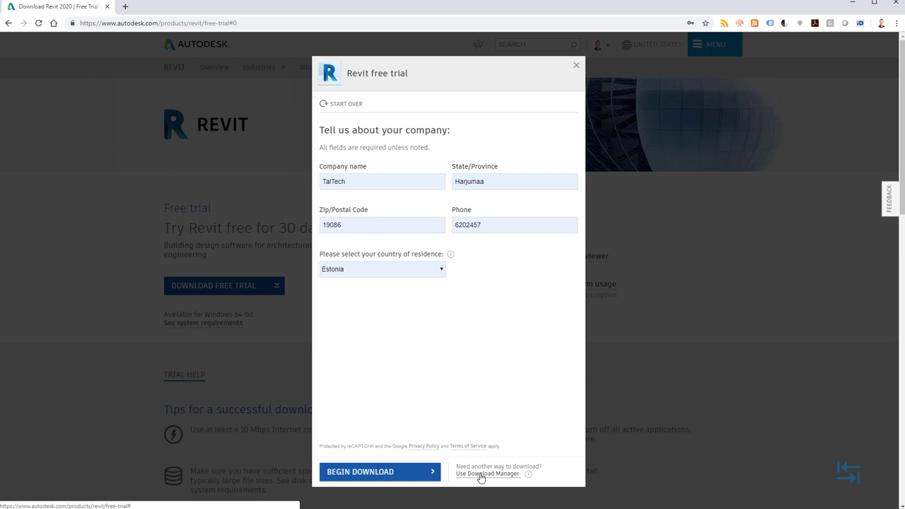
Step: Choose Download Manager for the trial, save AutodeskDownloadManager_webinstall.exe to the Desktop and run it
{"action": "left_click", "coordinate": [480, 478]}
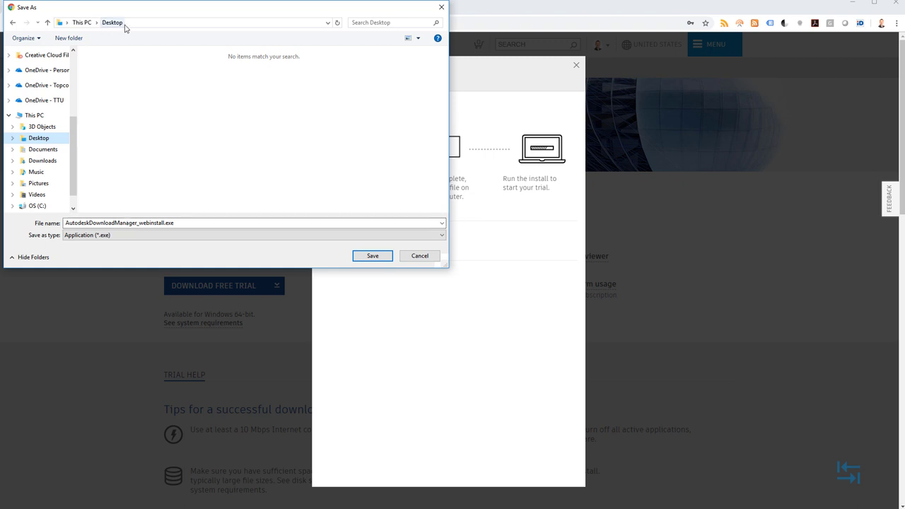
{"action": "left_click", "coordinate": [374, 257]}
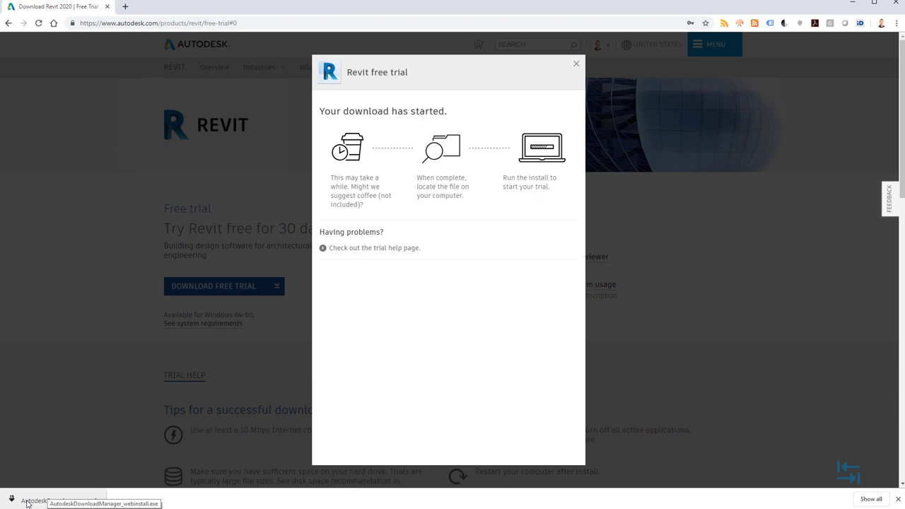
{"action": "left_click", "coordinate": [27, 503]}
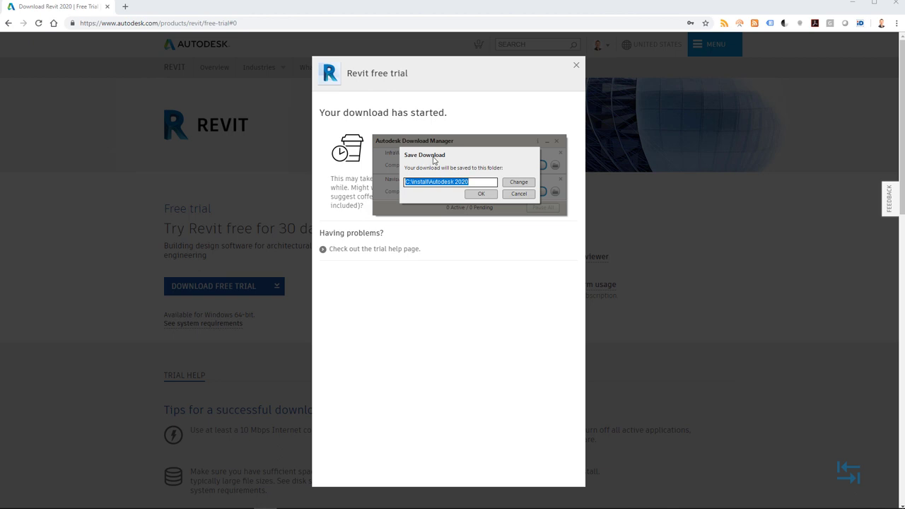
Step: Check the destination folder in the Save Download prompt and cancel the download
{"action": "left_click", "coordinate": [421, 183]}
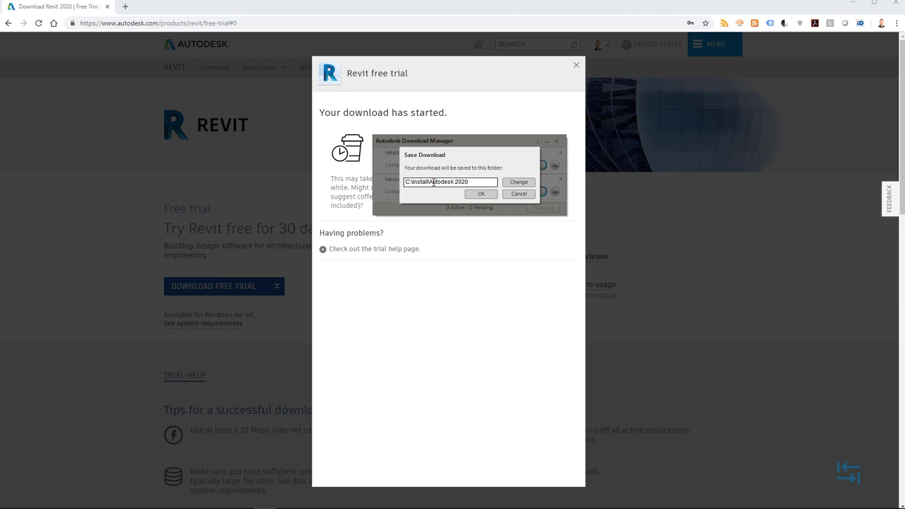
{"action": "left_click", "coordinate": [479, 198]}
{"action": "left_click_drag", "start_coordinate": [479, 199], "coordinate": [477, 160]}
{"action": "left_click", "coordinate": [520, 195]}
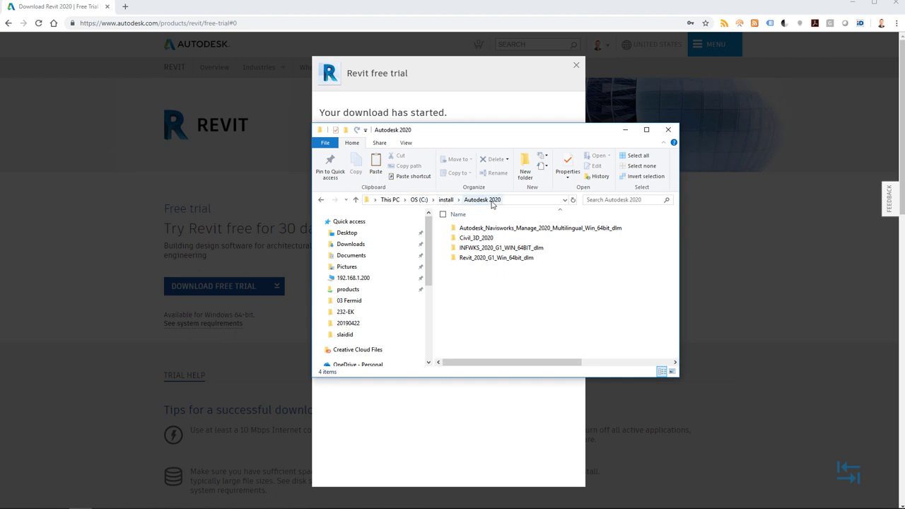
Step: Examine the contents of the Revit_2020_G1_Win_64bit_dlm folder and return to the Autodesk 2020 folder
{"action": "left_click", "coordinate": [486, 259]}
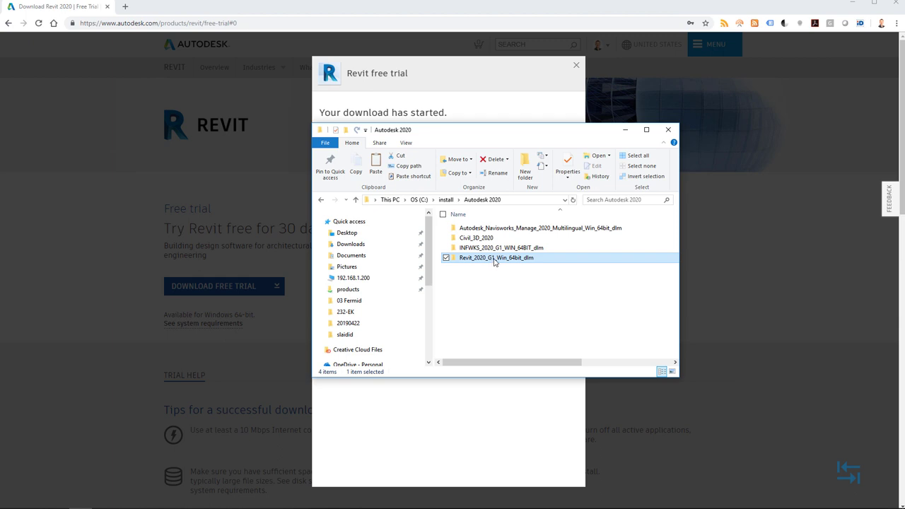
{"action": "double_click", "coordinate": [492, 259]}
{"action": "scroll", "coordinate": [546, 283], "scroll_direction": "down", "scroll_amount": 5}
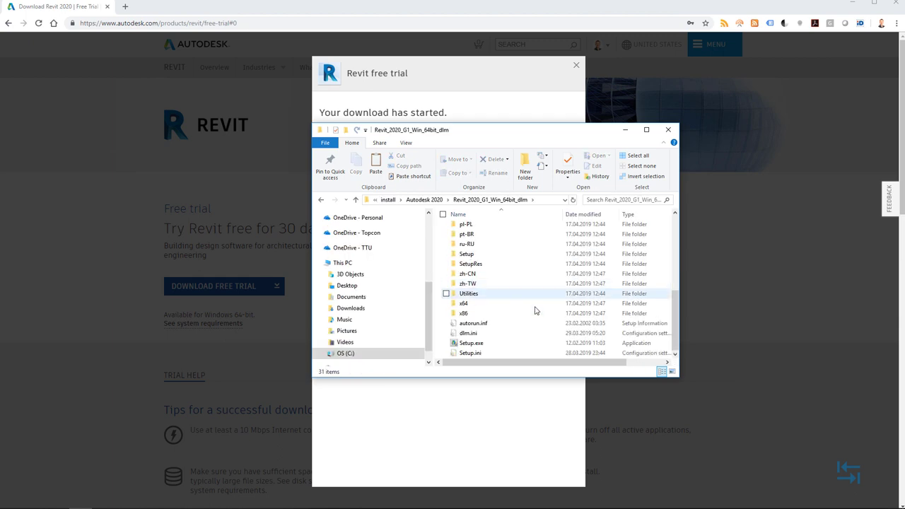
{"action": "scroll", "coordinate": [515, 313], "scroll_direction": "up", "scroll_amount": 5}
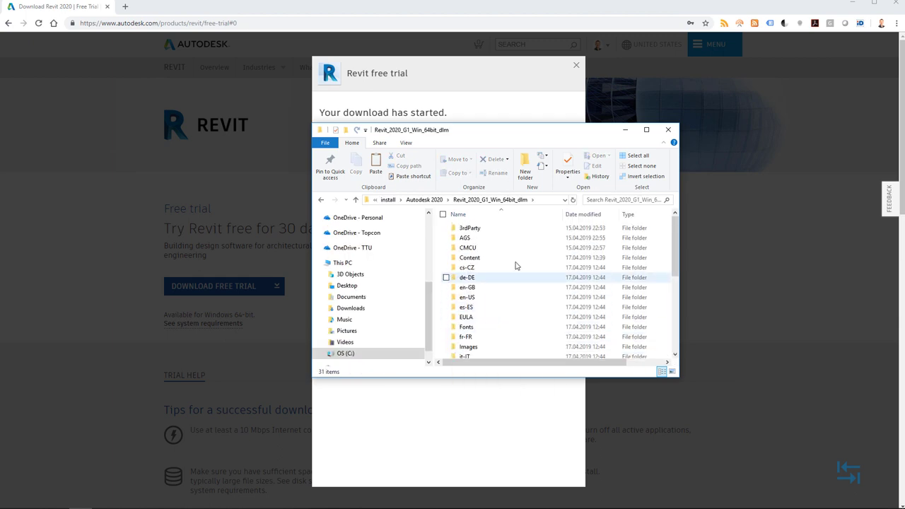
{"action": "key", "text": "alt+Up"}
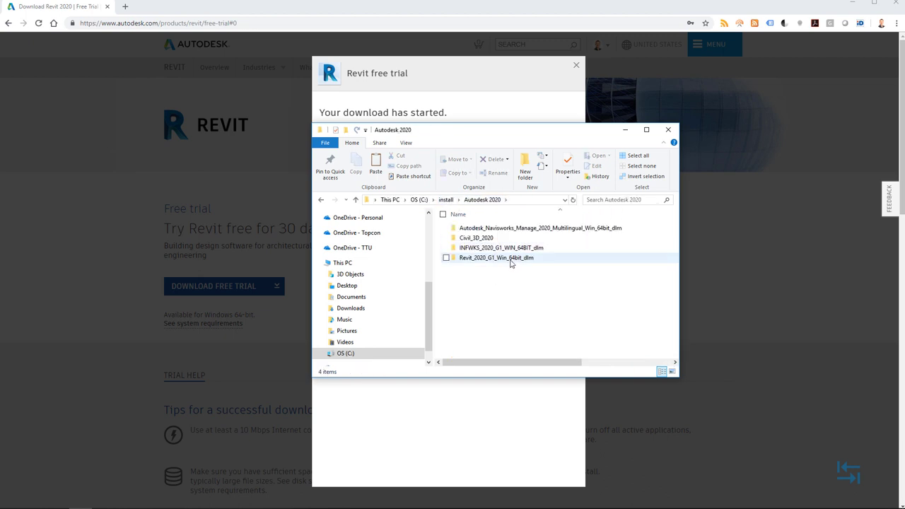
Step: Check the size of the Revit_2020_G1_Win_64bit_dlm folder in its properties, and dismiss them
{"action": "right_click", "coordinate": [510, 260]}
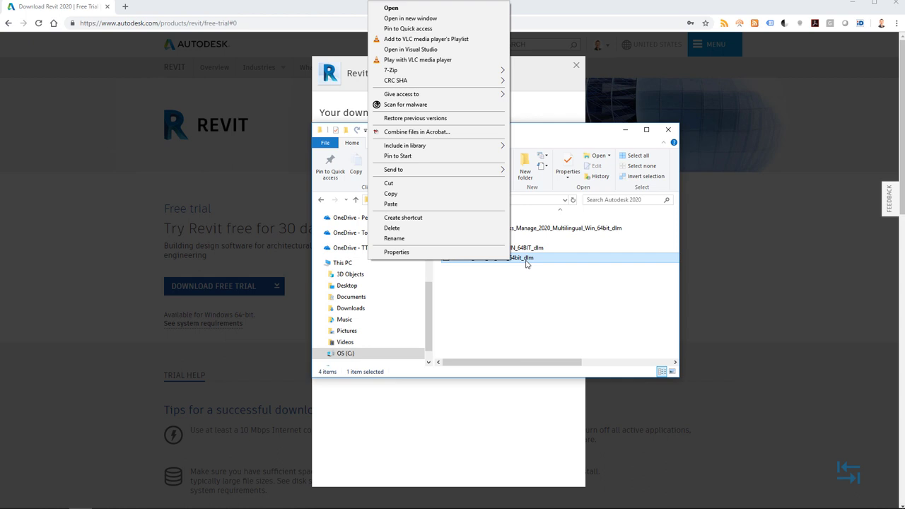
{"action": "left_click", "coordinate": [395, 252]}
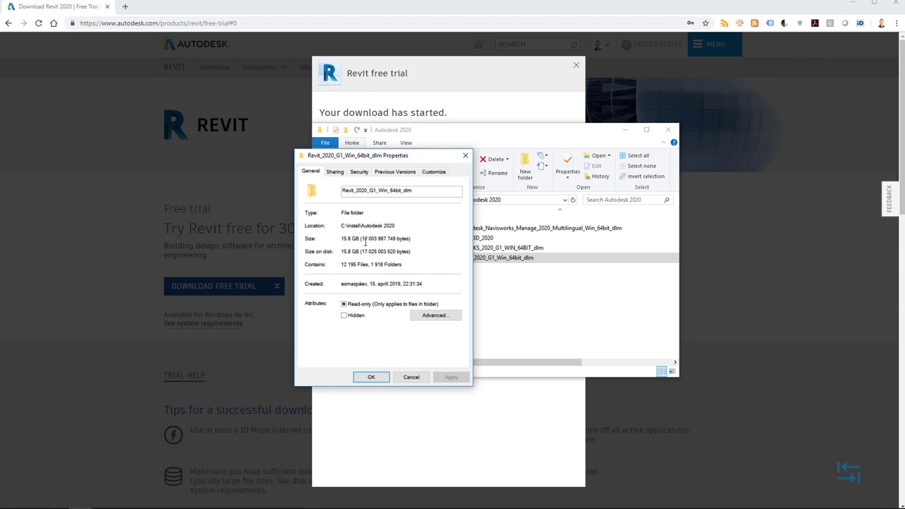
{"action": "left_click", "coordinate": [411, 377]}
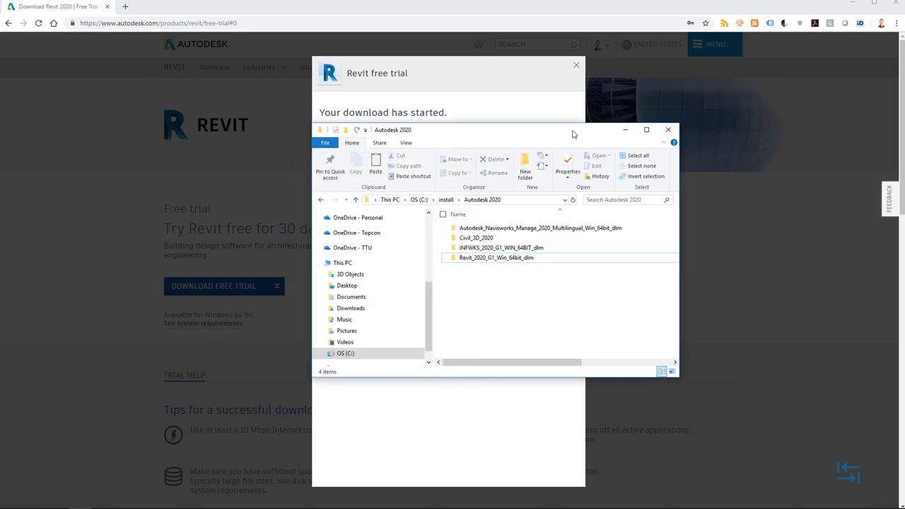
Step: Return to the browser and close the Revit free trial dialog
{"action": "left_click_drag", "start_coordinate": [573, 134], "coordinate": [530, 128]}
{"action": "left_click", "coordinate": [555, 71]}
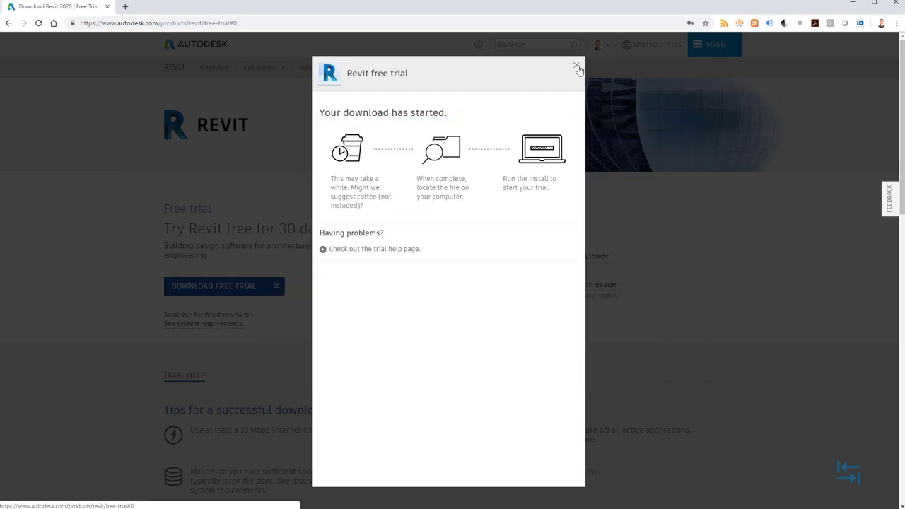
{"action": "left_click", "coordinate": [576, 67]}
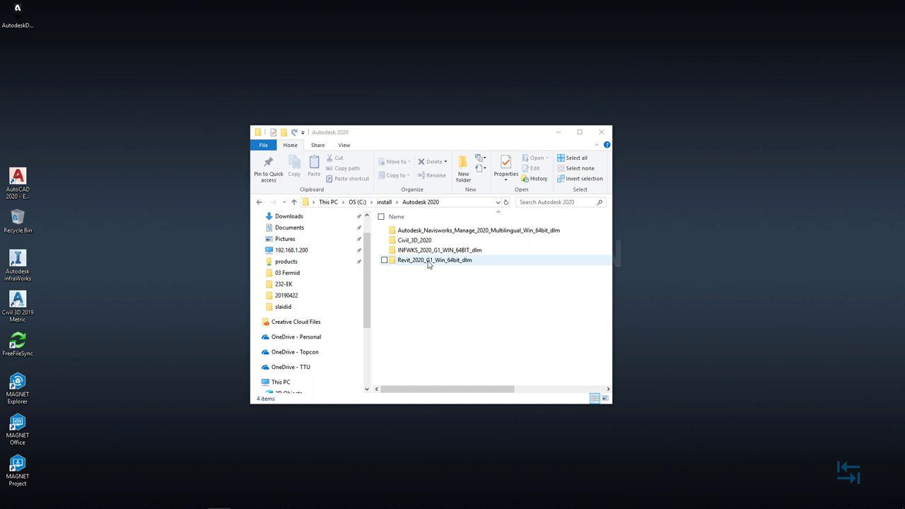
Step: Run Setup.exe from the Revit_2020_G1_Win_64bit_dlm folder
{"action": "double_click", "coordinate": [428, 260]}
{"action": "scroll", "coordinate": [434, 302], "scroll_direction": "down", "scroll_amount": 5}
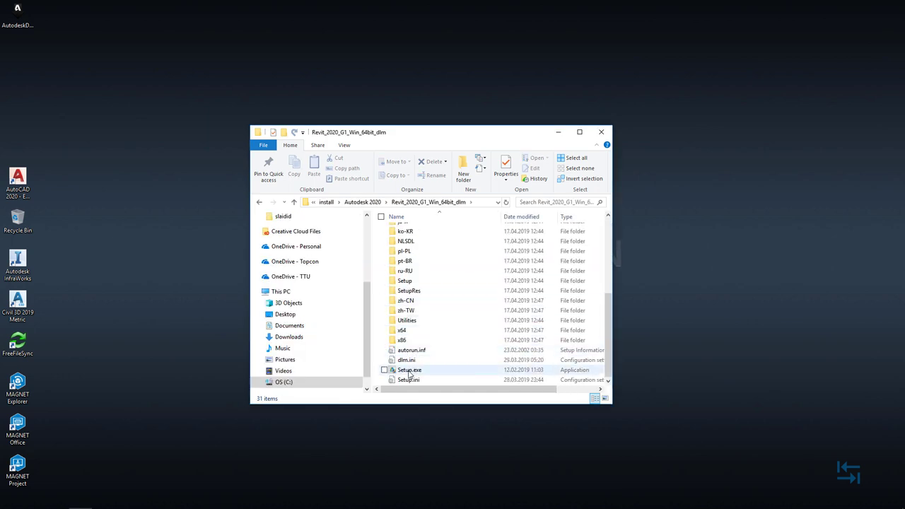
{"action": "double_click", "coordinate": [409, 370]}
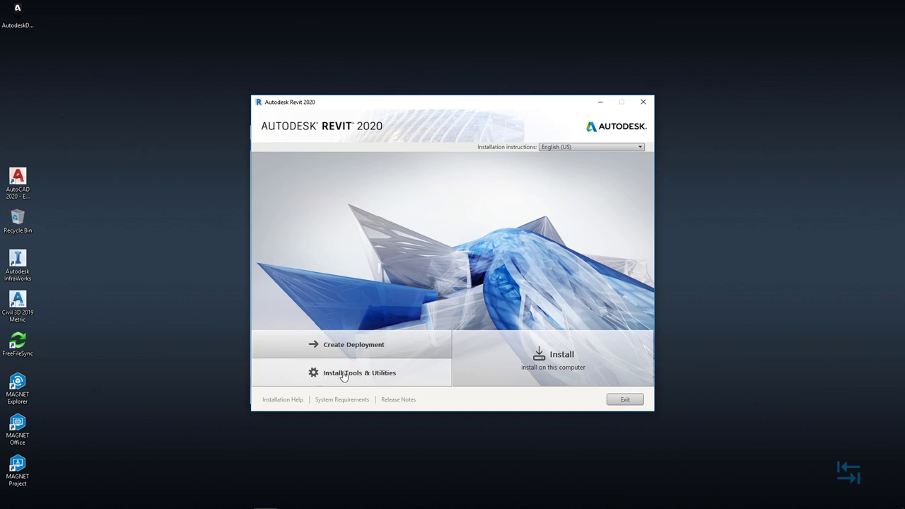
Step: Examine the components offered for Install Tools & Utilities after accepting its license agreement, and go back to the installer's start screen
{"action": "left_click", "coordinate": [555, 357]}
{"action": "left_click", "coordinate": [573, 373]}
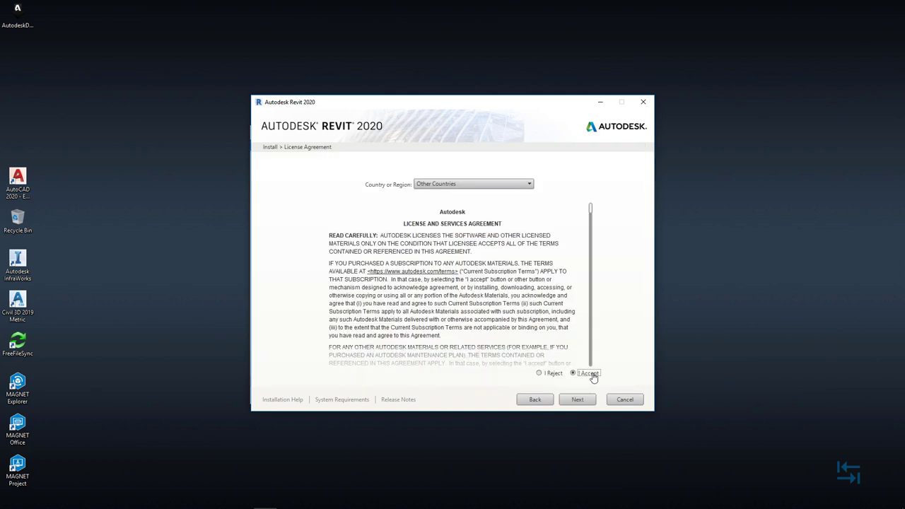
{"action": "left_click", "coordinate": [577, 400]}
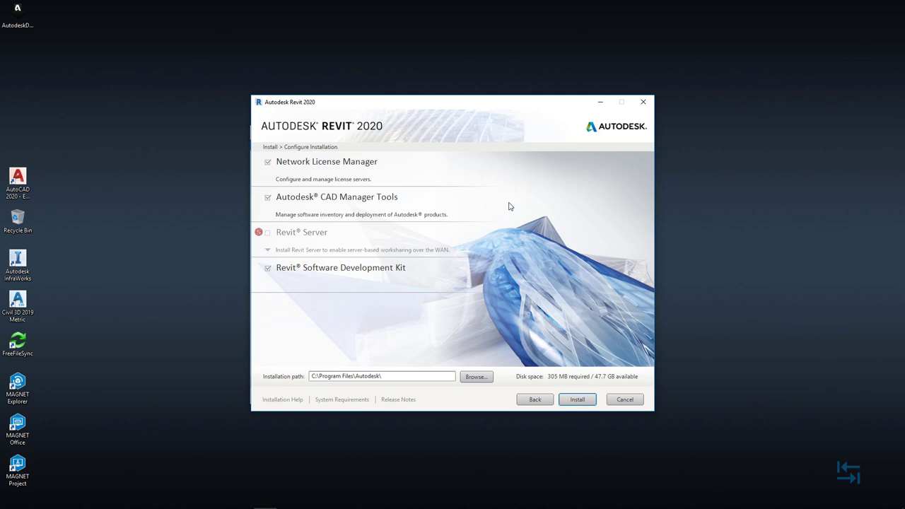
{"action": "left_click", "coordinate": [532, 401]}
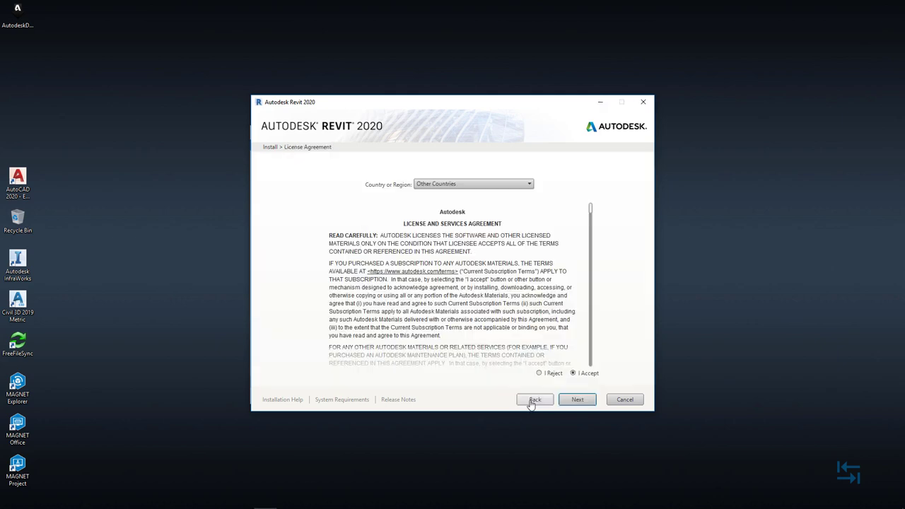
{"action": "left_click", "coordinate": [533, 400]}
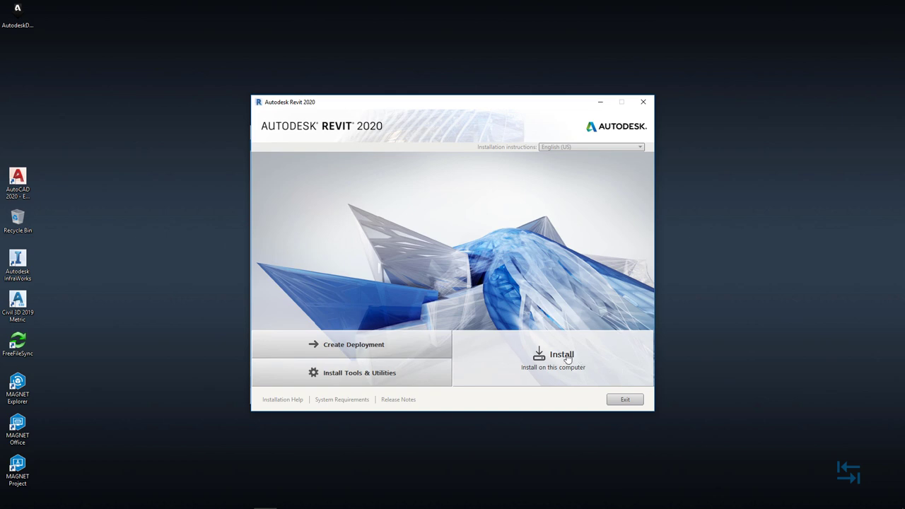
Step: Start installing Revit 2020 on this computer, accept the license agreement and continue to the installation configuration
{"action": "left_click", "coordinate": [566, 360]}
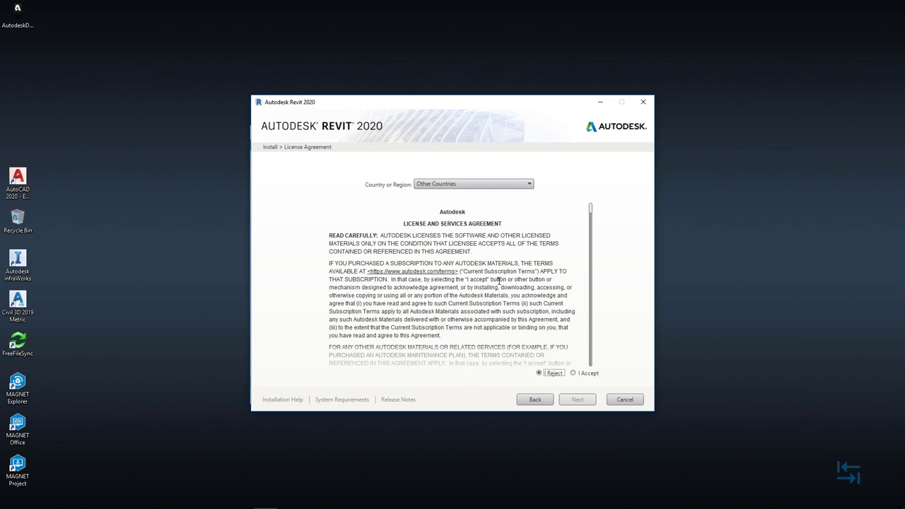
{"action": "left_click", "coordinate": [578, 373]}
{"action": "left_click", "coordinate": [577, 399]}
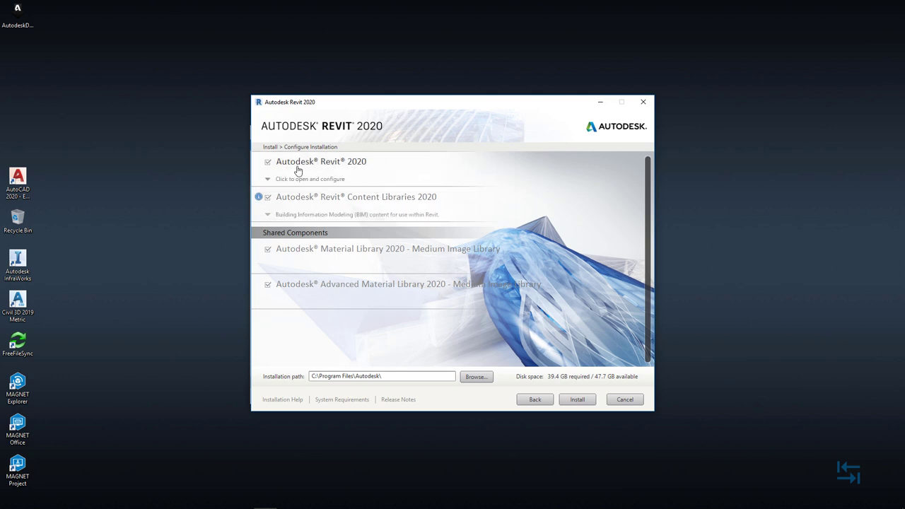
Step: Exclude the MEP Fabrication Configuration - Imperial sub-component from Autodesk Revit 2020, keep the discipline at All, and return to the product list
{"action": "left_click", "coordinate": [387, 166]}
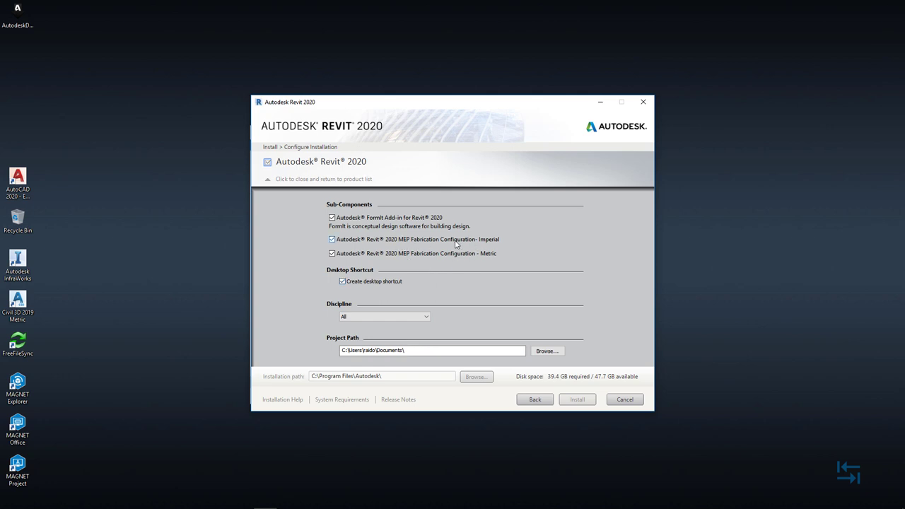
{"action": "left_click", "coordinate": [332, 240]}
{"action": "left_click", "coordinate": [355, 320]}
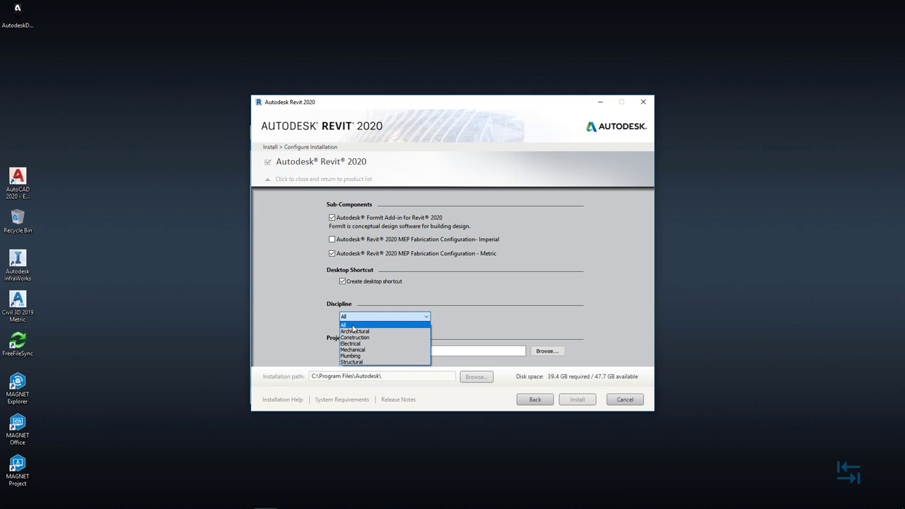
{"action": "left_click", "coordinate": [355, 318]}
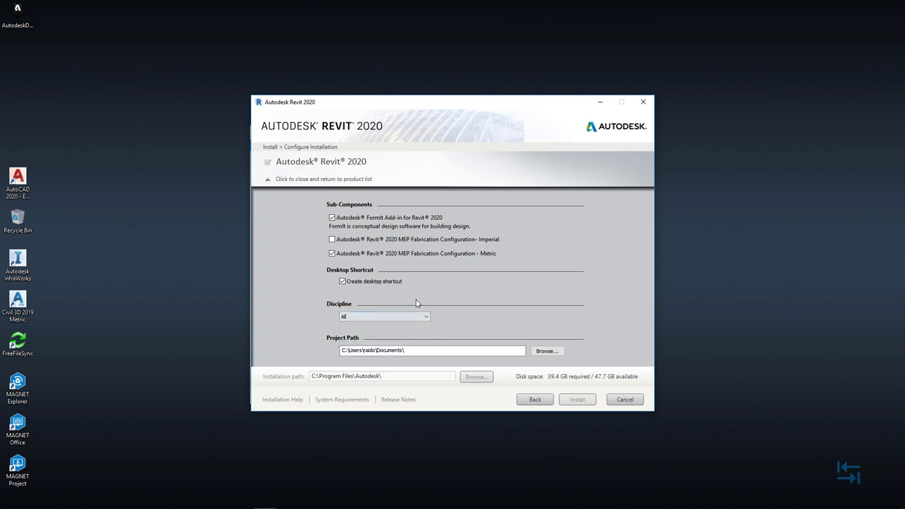
{"action": "left_click", "coordinate": [359, 318]}
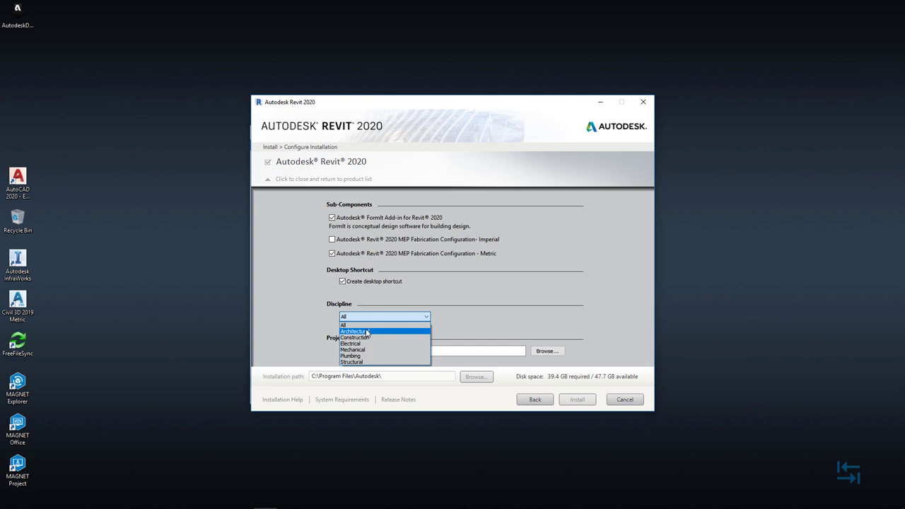
{"action": "left_click", "coordinate": [364, 311]}
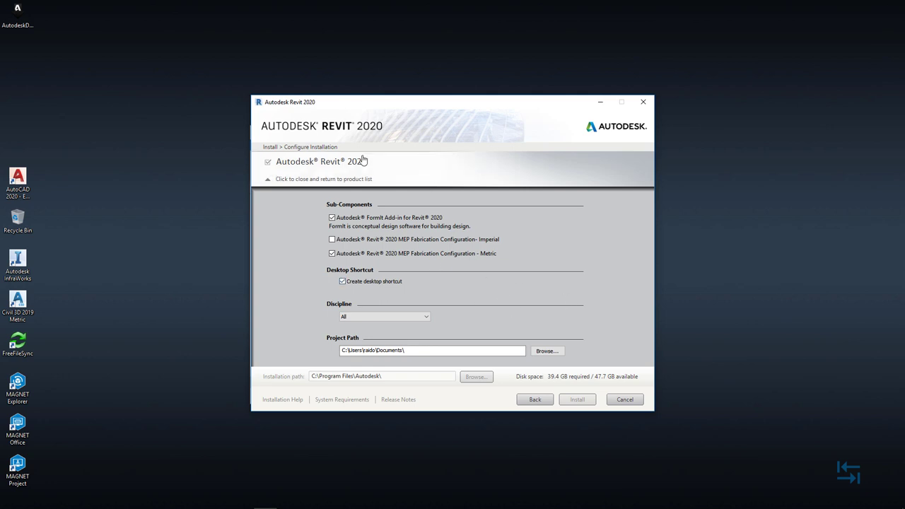
{"action": "left_click", "coordinate": [302, 166]}
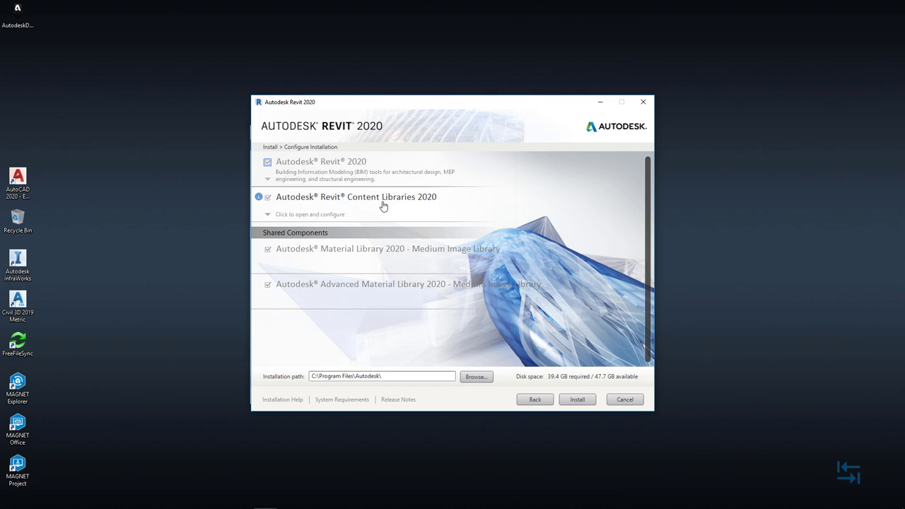
Step: In Autodesk Revit Content Libraries 2020, deselect every content pack in the English group except US Metric
{"action": "left_click", "coordinate": [368, 204]}
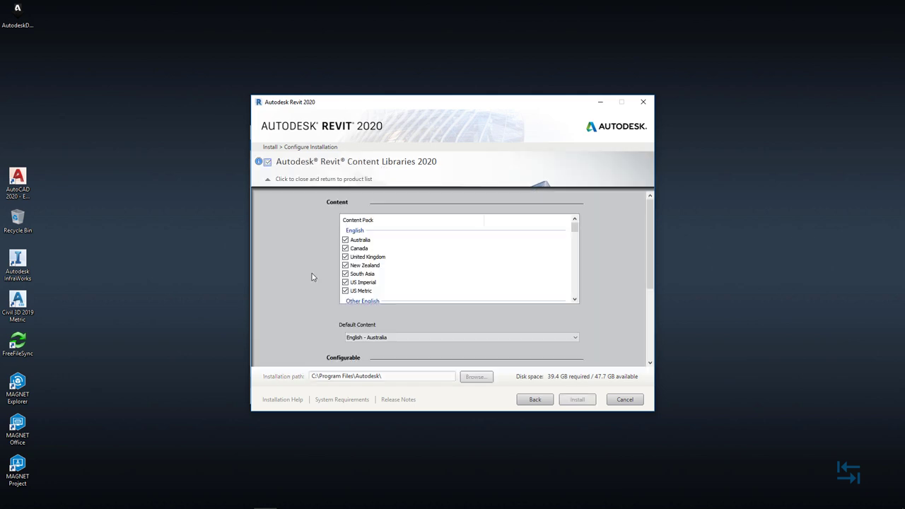
{"action": "left_click", "coordinate": [356, 232]}
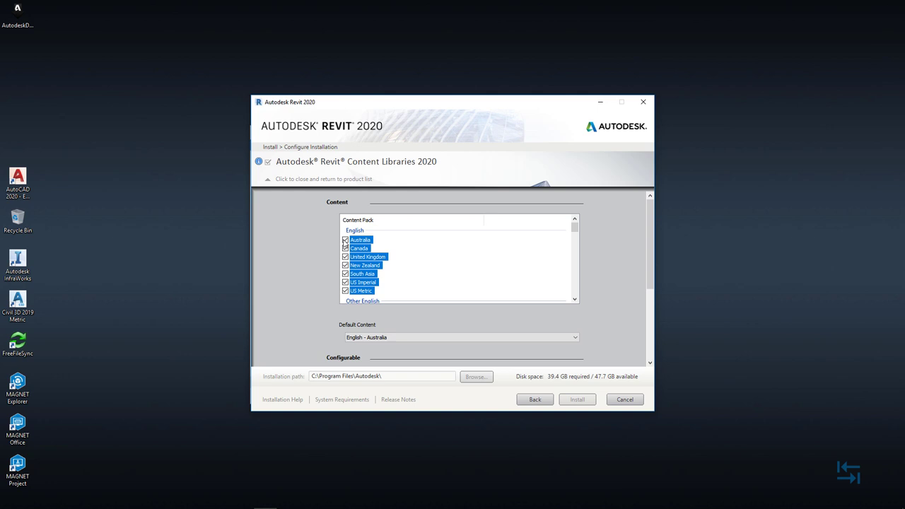
{"action": "left_click", "coordinate": [345, 241]}
{"action": "left_click", "coordinate": [414, 294]}
{"action": "left_click", "coordinate": [346, 290]}
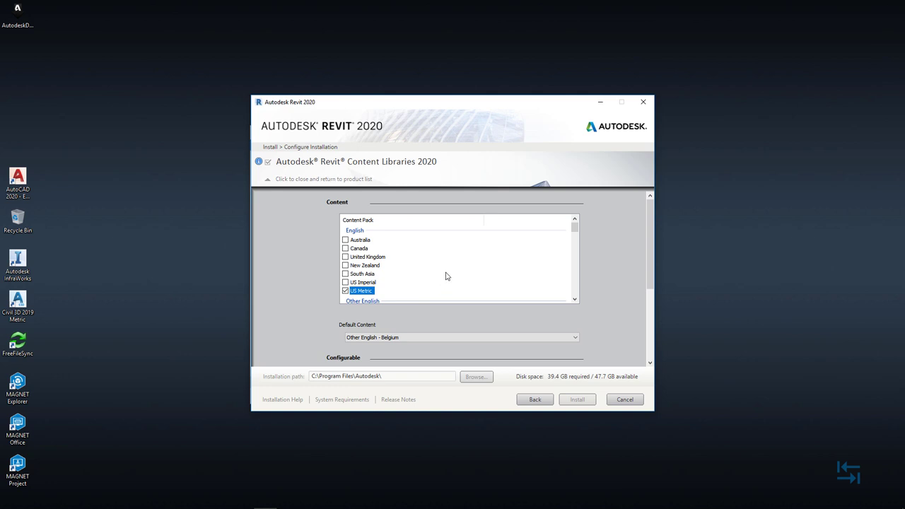
Step: Deselect all content packs in the Other English group and check the remaining language groups for selected packs
{"action": "scroll", "coordinate": [431, 287], "scroll_direction": "down", "scroll_amount": 1}
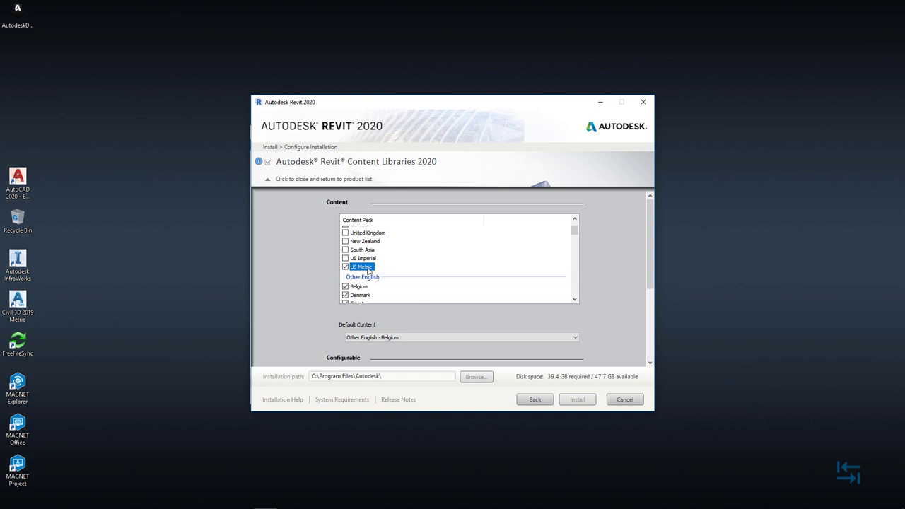
{"action": "scroll", "coordinate": [364, 274], "scroll_direction": "down", "scroll_amount": 1}
{"action": "left_click", "coordinate": [358, 254]}
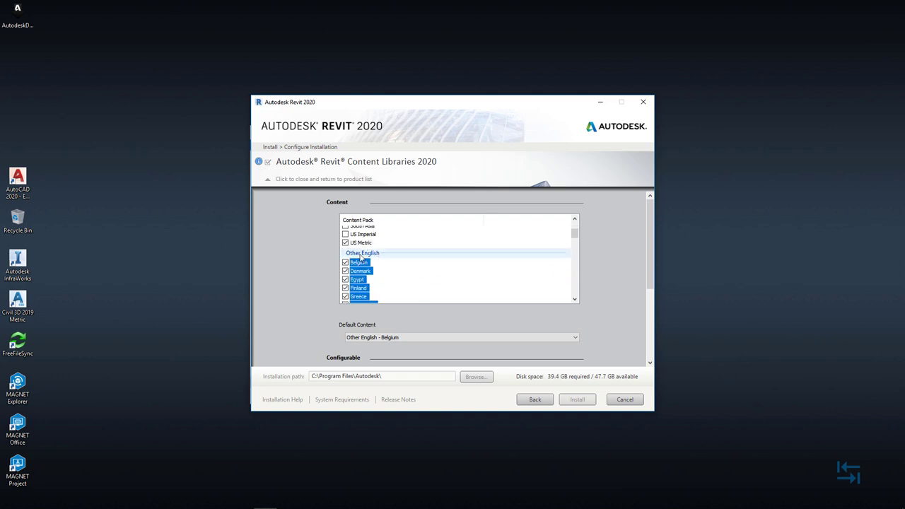
{"action": "left_click", "coordinate": [345, 262]}
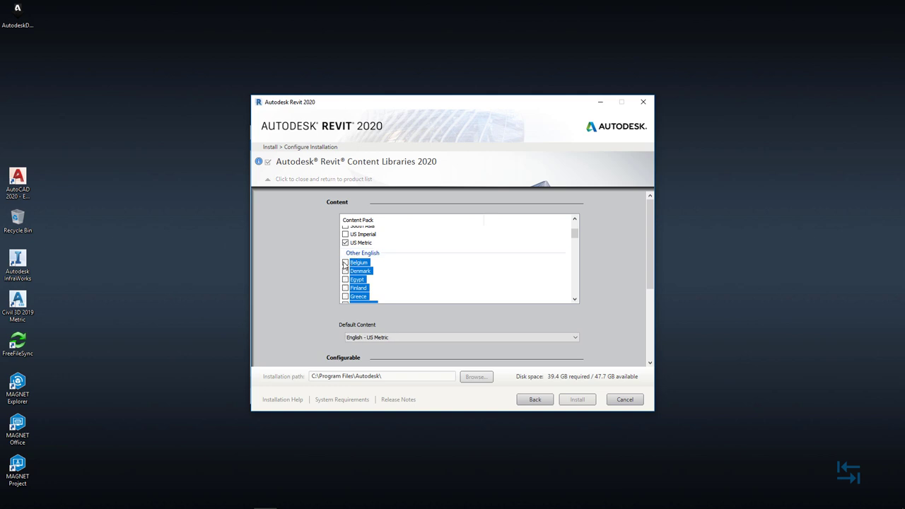
{"action": "left_click", "coordinate": [418, 264]}
{"action": "scroll", "coordinate": [428, 282], "scroll_direction": "down", "scroll_amount": 1}
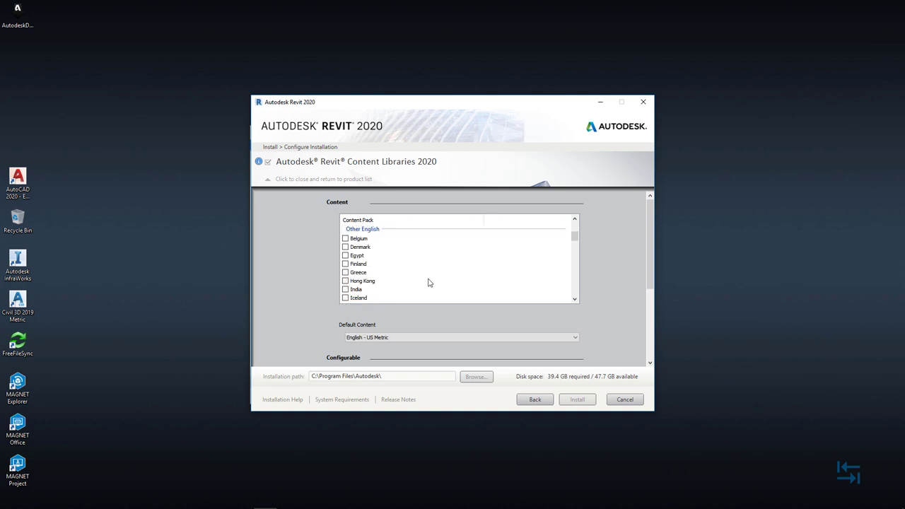
{"action": "scroll", "coordinate": [428, 282], "scroll_direction": "down", "scroll_amount": 5}
{"action": "scroll", "coordinate": [417, 261], "scroll_direction": "down", "scroll_amount": 4}
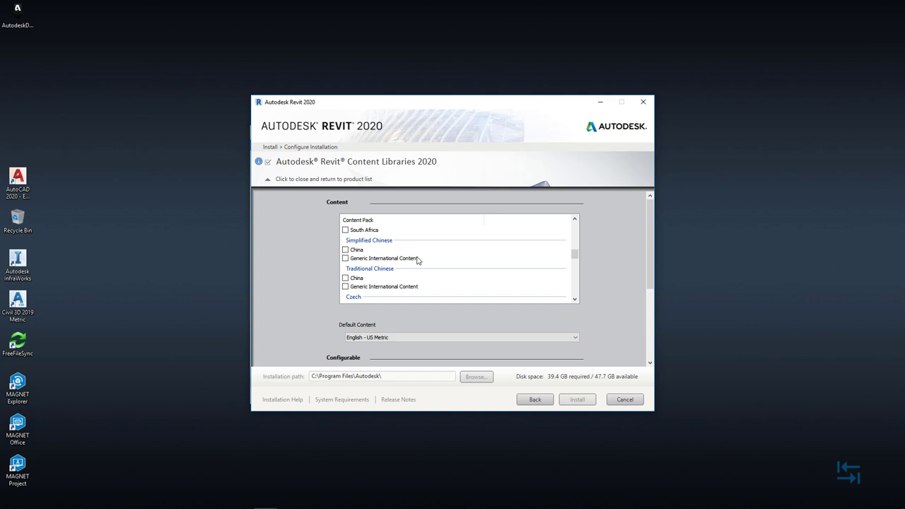
{"action": "scroll", "coordinate": [438, 273], "scroll_direction": "down", "scroll_amount": 2}
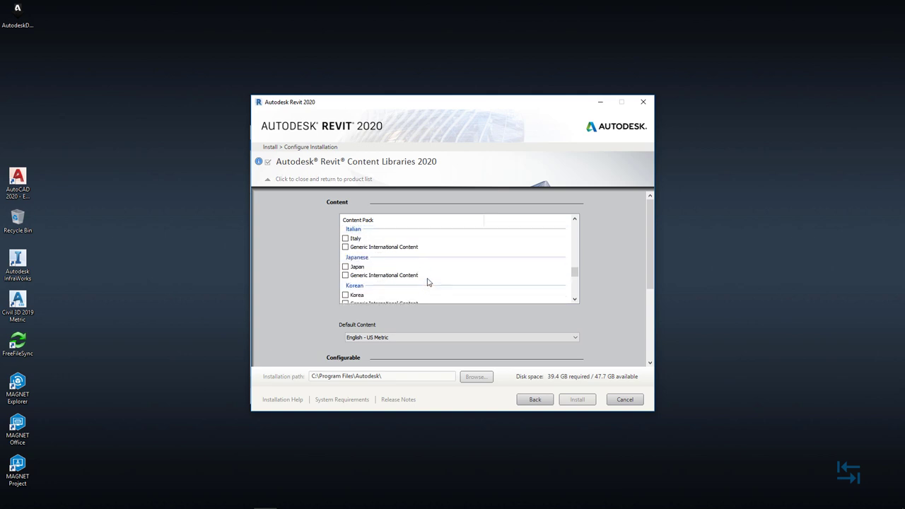
{"action": "scroll", "coordinate": [419, 284], "scroll_direction": "up", "scroll_amount": 10}
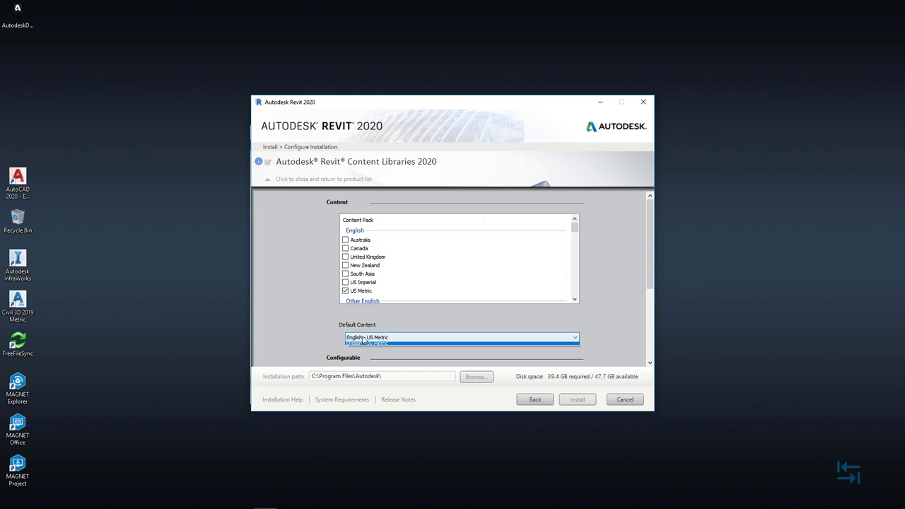
Step: Keep English - US Metric as the default content, close the content library settings and start the installation
{"action": "scroll", "coordinate": [324, 311], "scroll_direction": "down", "scroll_amount": 1}
{"action": "scroll", "coordinate": [322, 294], "scroll_direction": "down", "scroll_amount": 5}
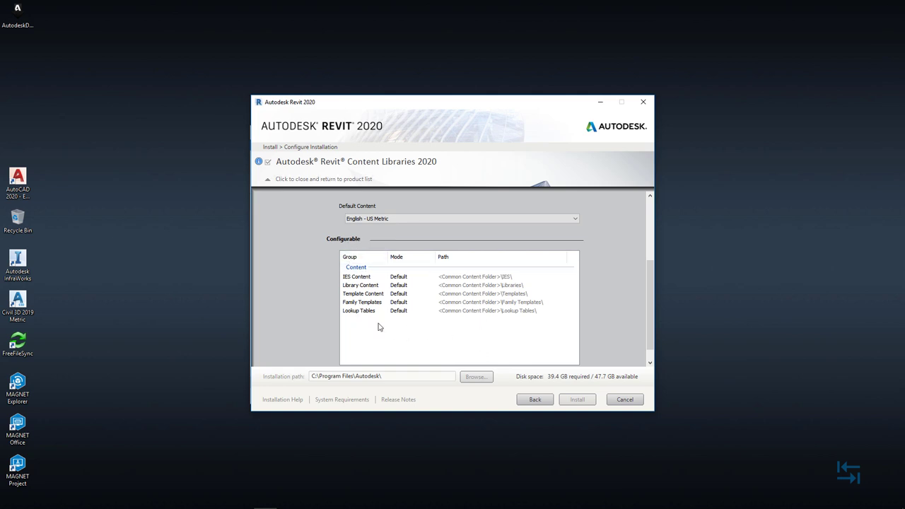
{"action": "scroll", "coordinate": [297, 316], "scroll_direction": "down", "scroll_amount": 2}
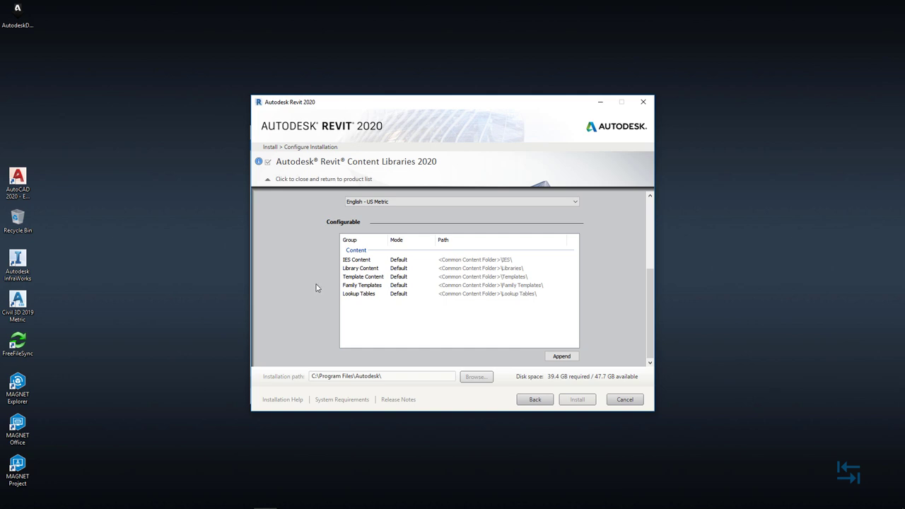
{"action": "left_click", "coordinate": [384, 168]}
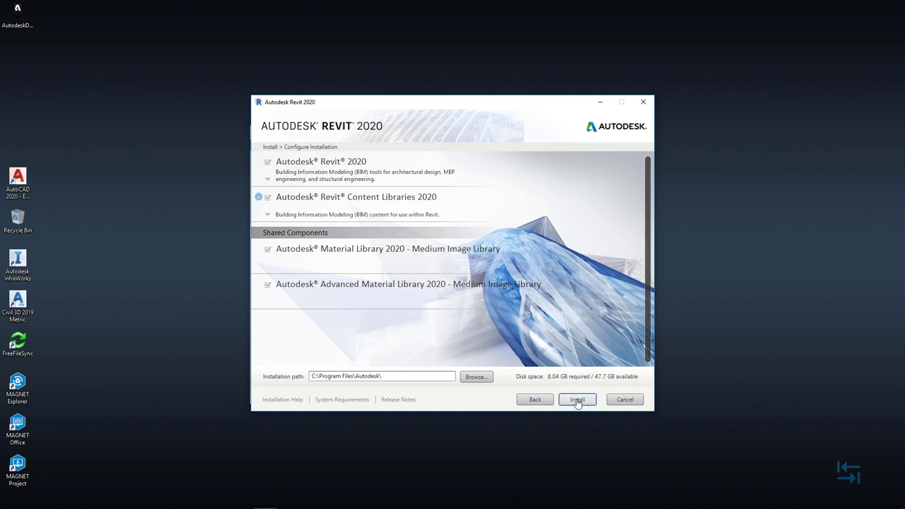
{"action": "left_click", "coordinate": [576, 401]}
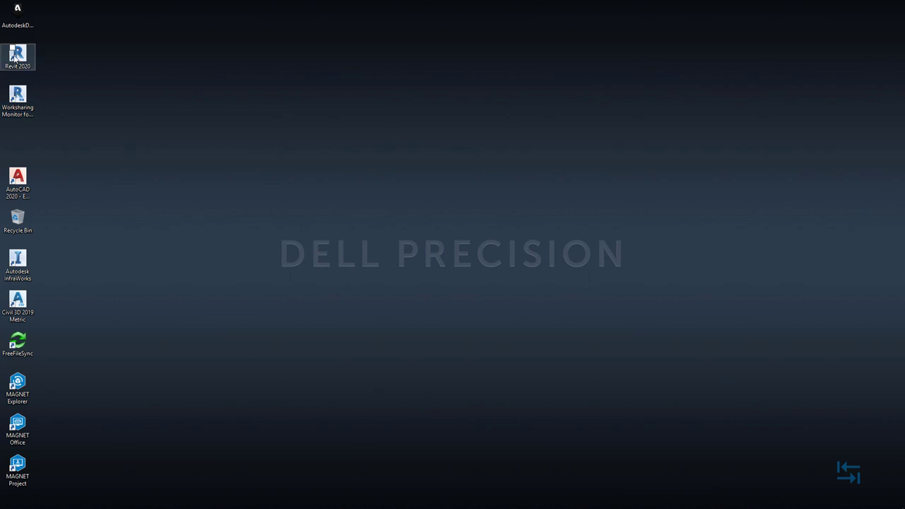
Step: Launch Revit 2020 from the desktop and start its trial
{"action": "left_click", "coordinate": [57, 64]}
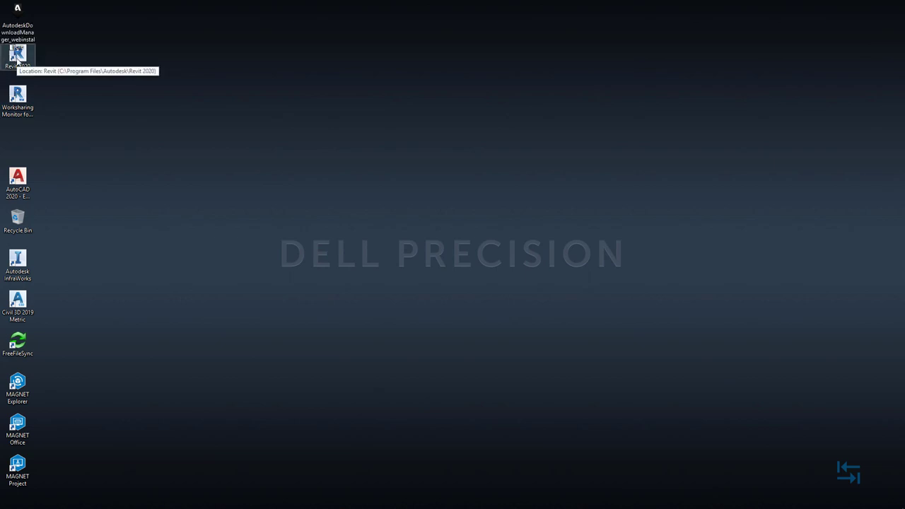
{"action": "double_click", "coordinate": [18, 57]}
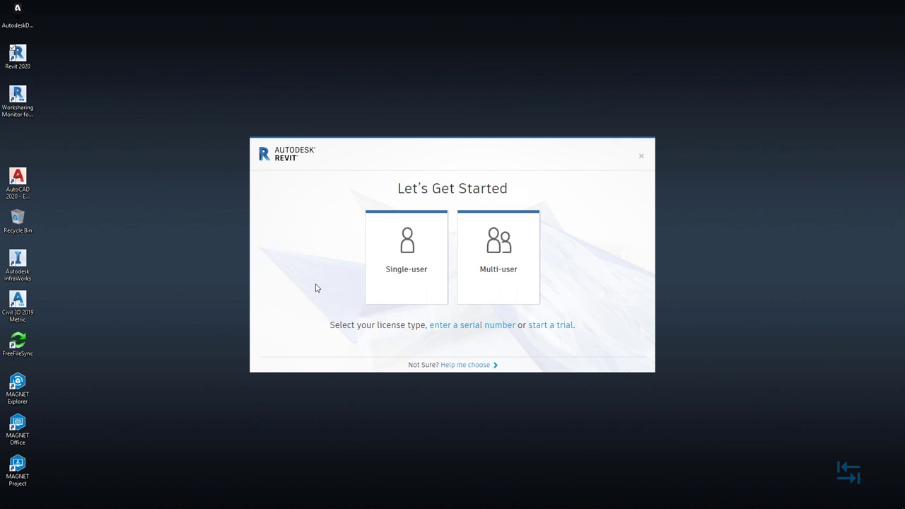
{"action": "left_click", "coordinate": [555, 328]}
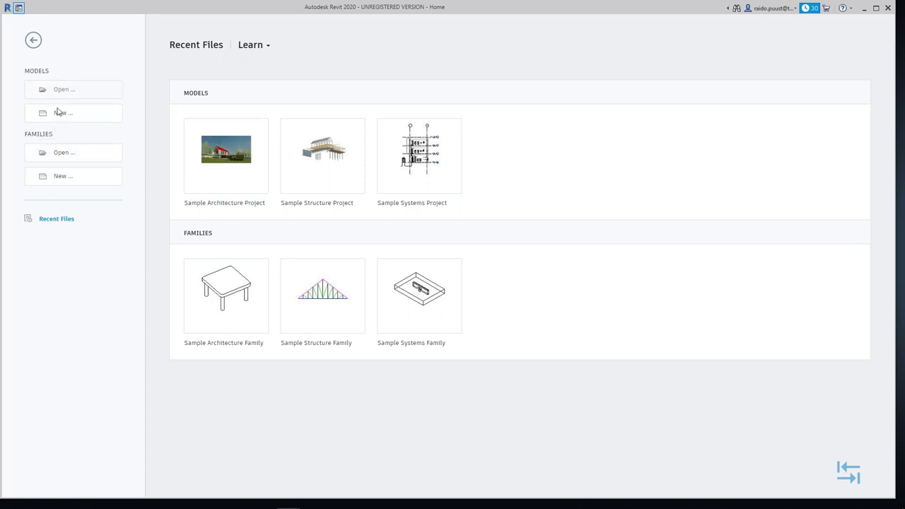
Step: Create a new project from the Architectural Template, and widen the Properties and Project Browser palettes
{"action": "left_click", "coordinate": [60, 115]}
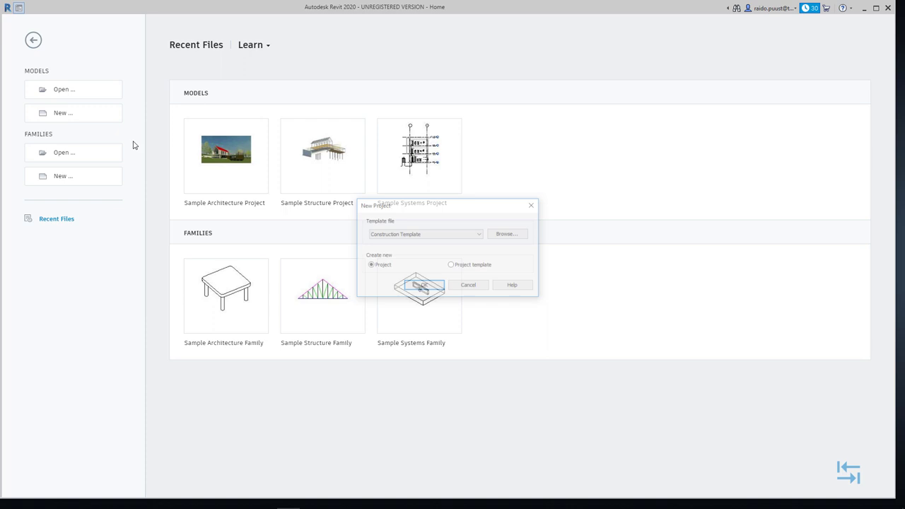
{"action": "left_click", "coordinate": [394, 236]}
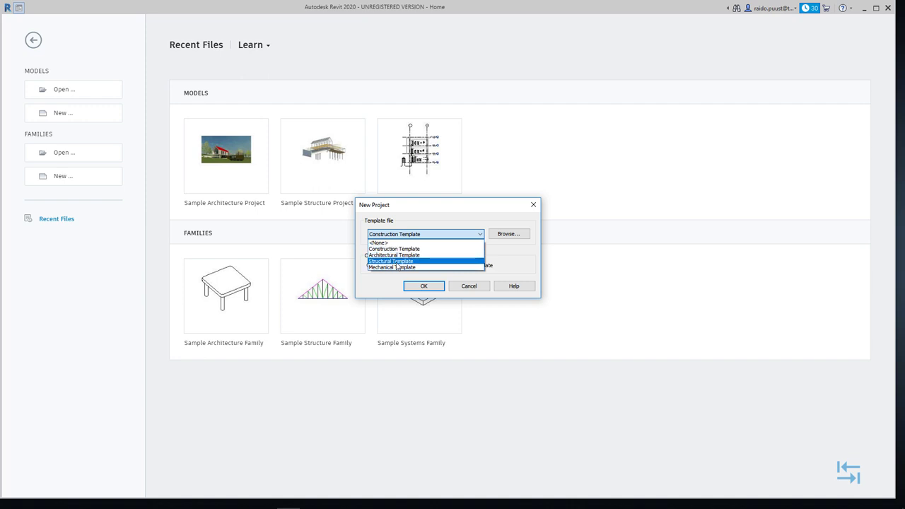
{"action": "left_click", "coordinate": [414, 224]}
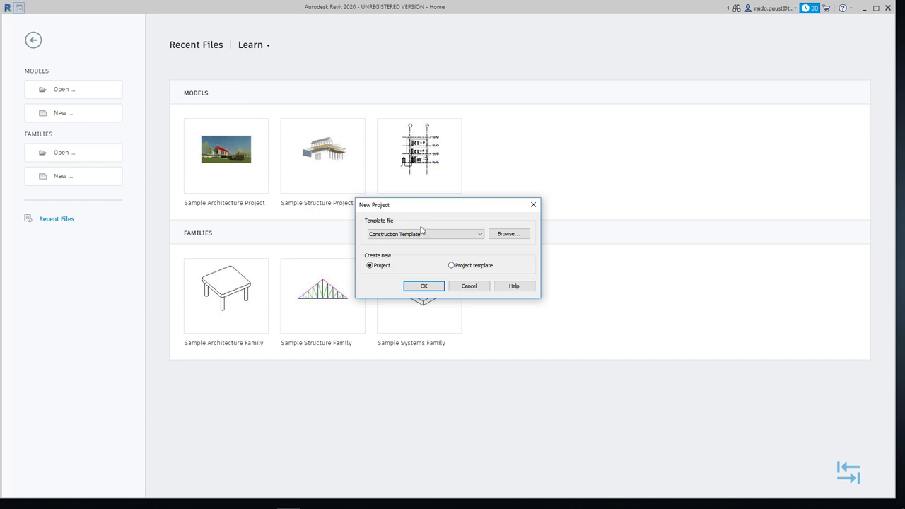
{"action": "left_click", "coordinate": [413, 234]}
{"action": "left_click", "coordinate": [446, 227]}
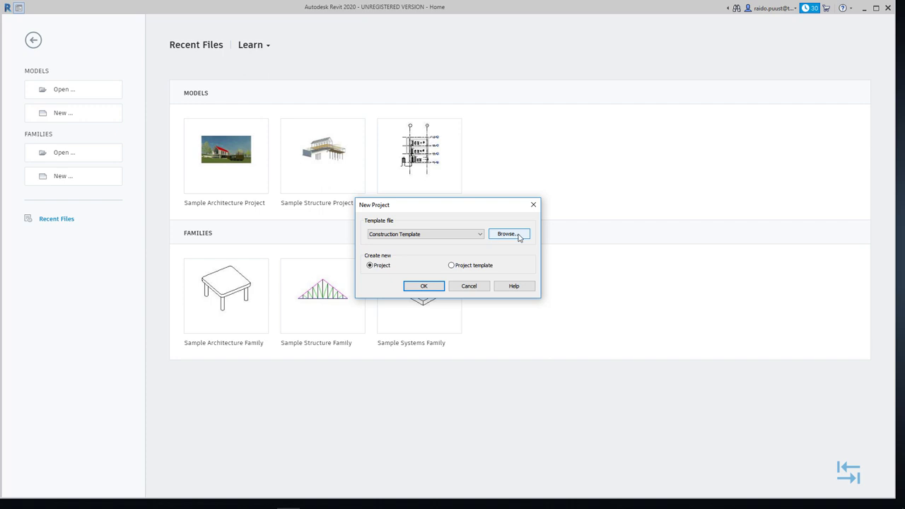
{"action": "left_click", "coordinate": [374, 235]}
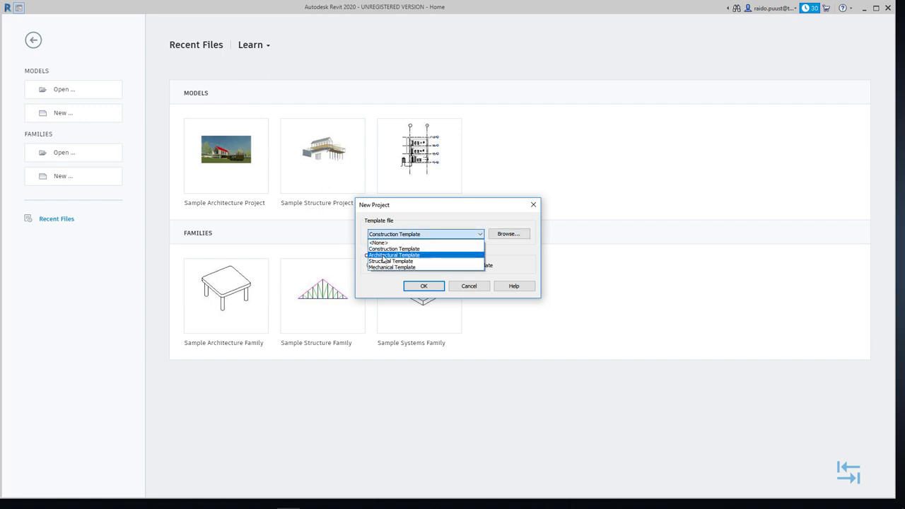
{"action": "left_click", "coordinate": [382, 256]}
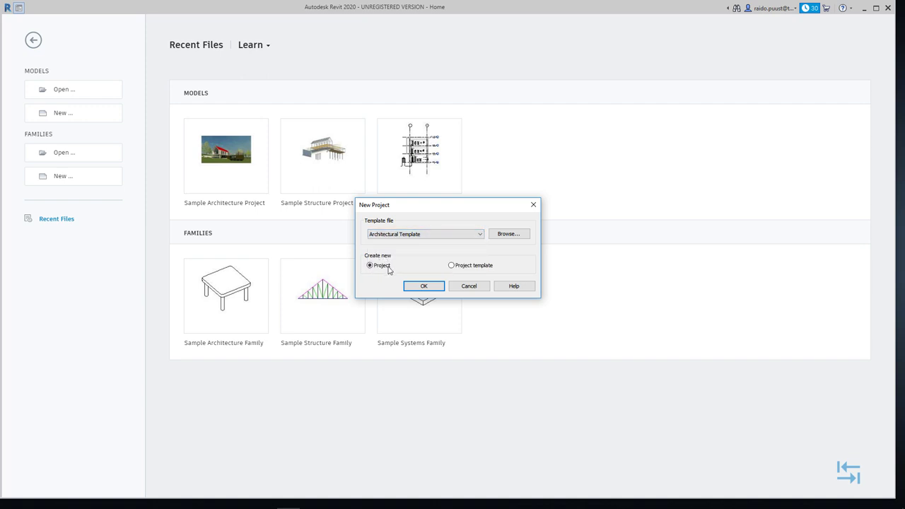
{"action": "left_click", "coordinate": [423, 286]}
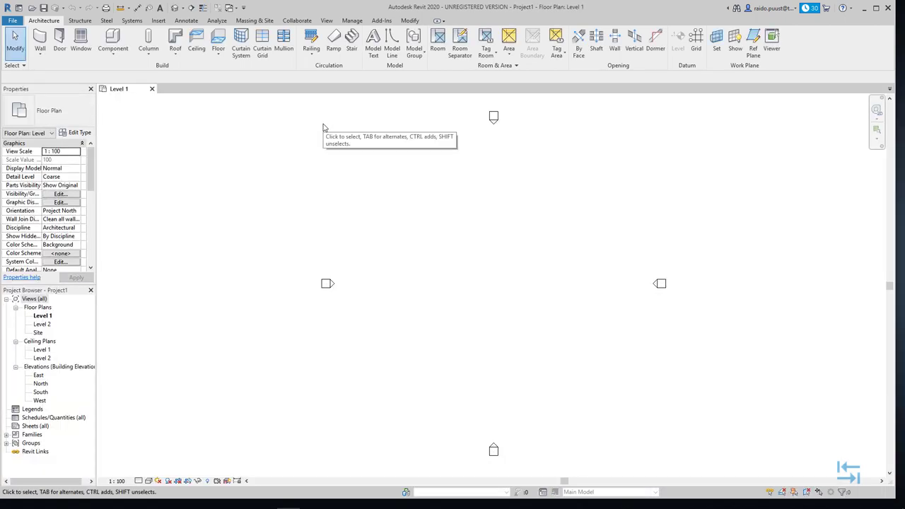
{"action": "left_click_drag", "start_coordinate": [97, 112], "coordinate": [130, 112]}
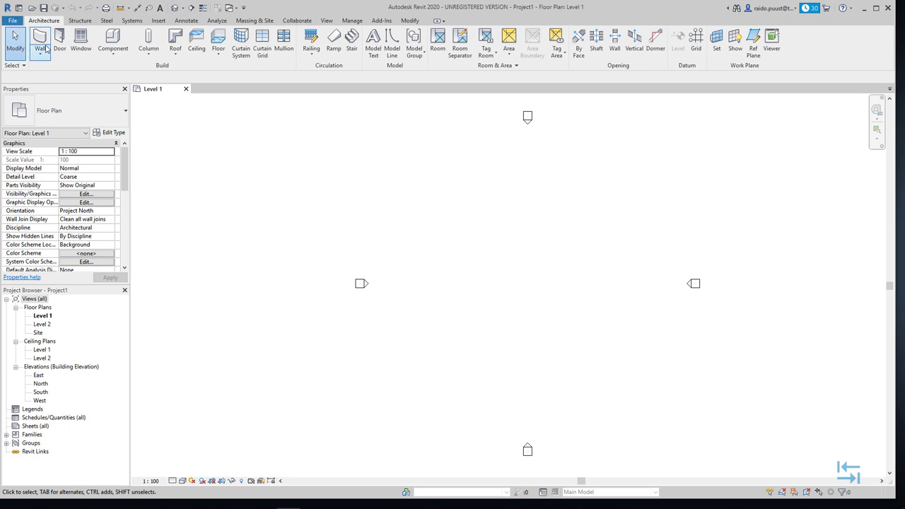
Step: Open the file location options and display the configured library places
{"action": "left_click", "coordinate": [12, 21]}
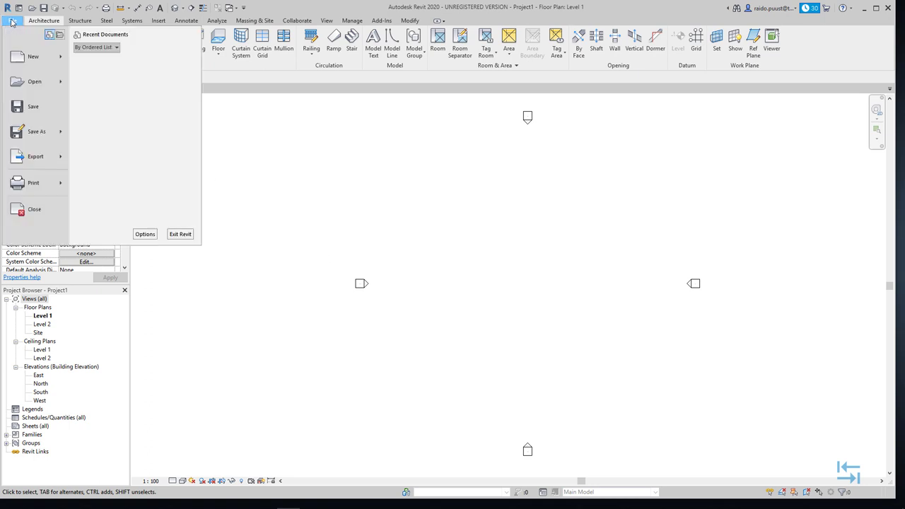
{"action": "left_click", "coordinate": [144, 234]}
{"action": "left_click", "coordinate": [369, 162]}
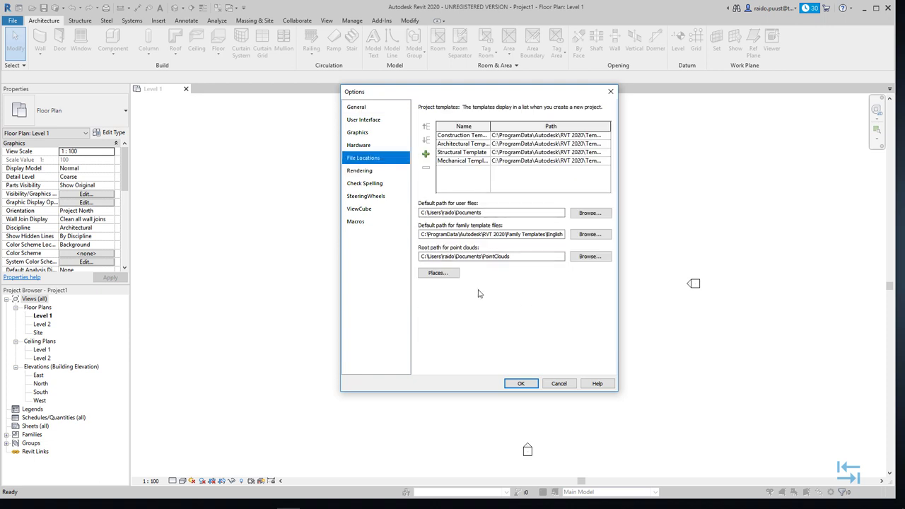
{"action": "left_click", "coordinate": [438, 274]}
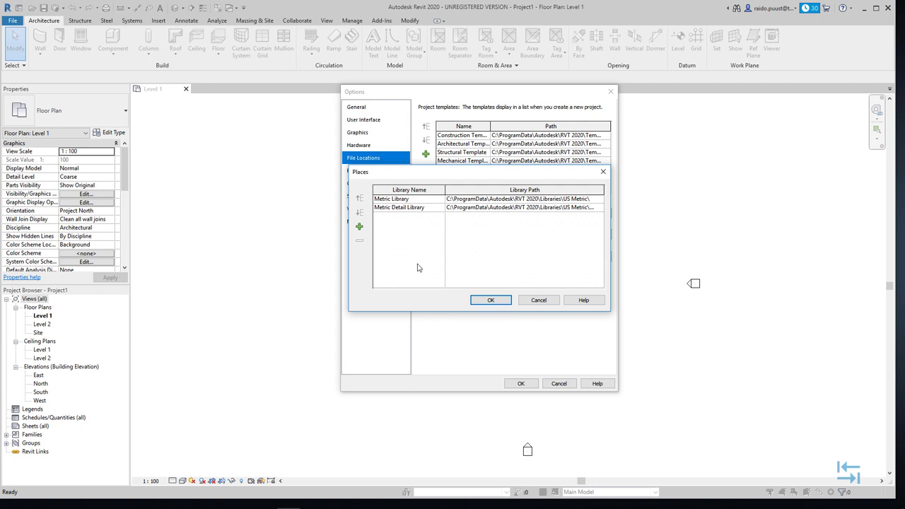
Step: Browse the Metric Library path, examine the US Metric folder and its parent Libraries folder, and cancel without choosing a folder
{"action": "left_click", "coordinate": [523, 199]}
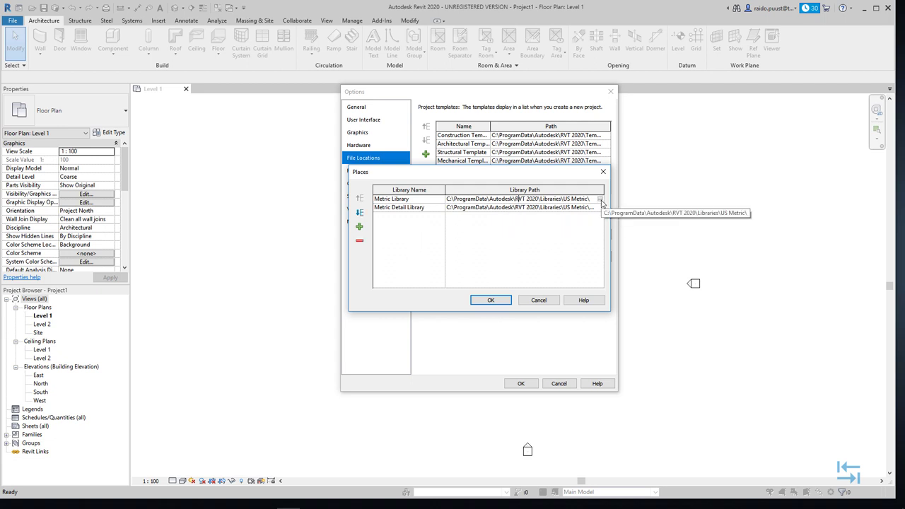
{"action": "left_click", "coordinate": [600, 201]}
{"action": "left_click", "coordinate": [599, 200]}
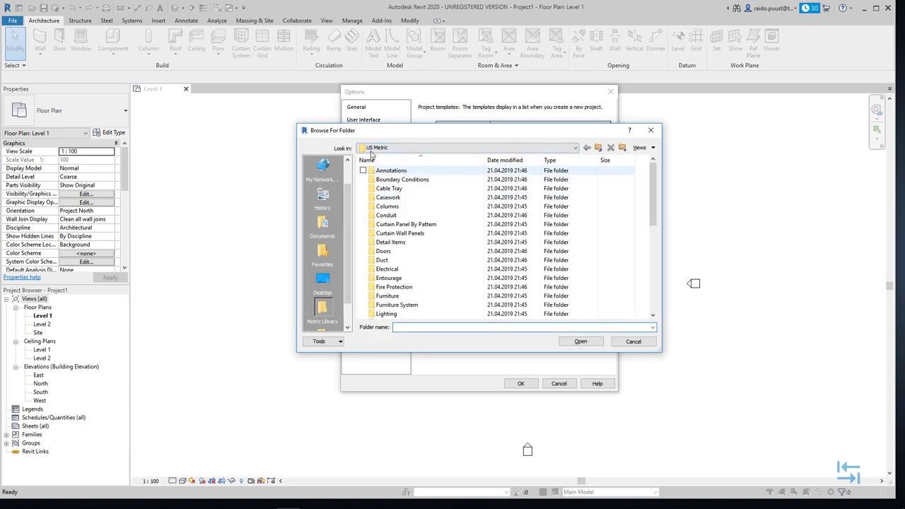
{"action": "scroll", "coordinate": [399, 217], "scroll_direction": "down", "scroll_amount": 6}
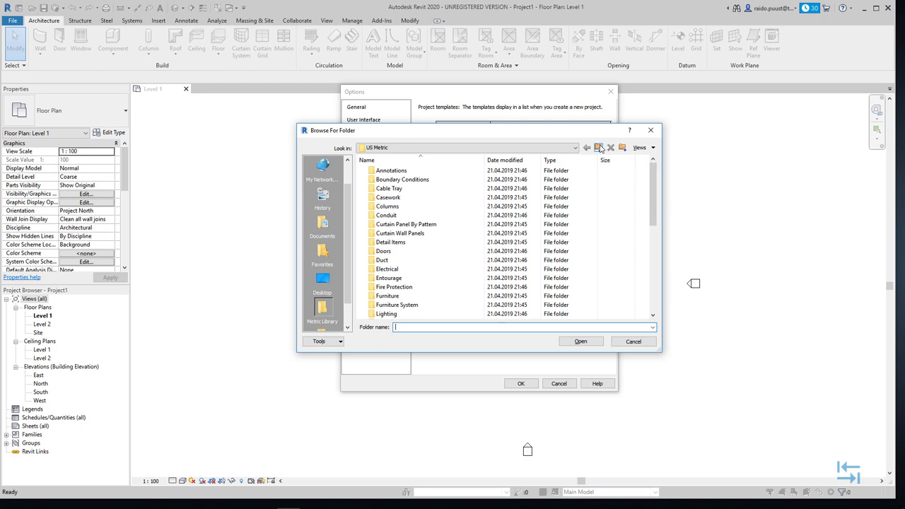
{"action": "left_click", "coordinate": [599, 148]}
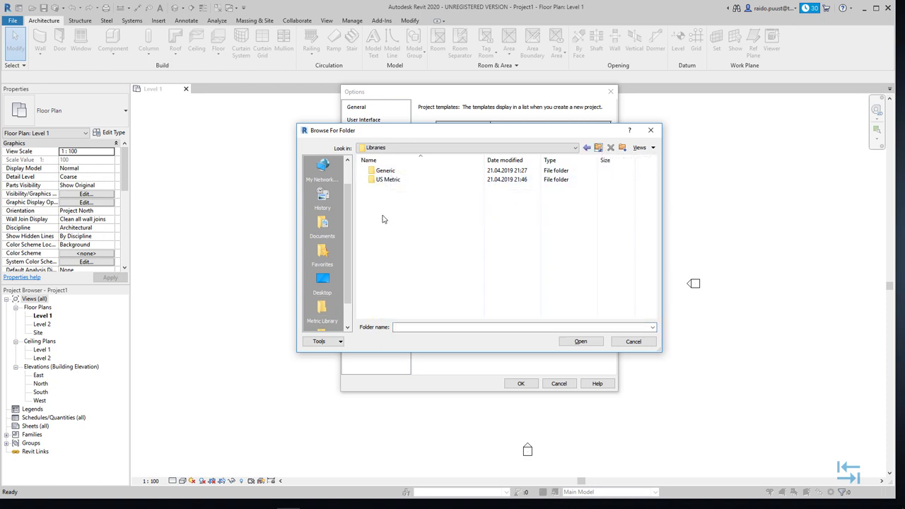
{"action": "left_click_drag", "start_coordinate": [448, 135], "coordinate": [473, 234]}
{"action": "left_click", "coordinate": [485, 245]}
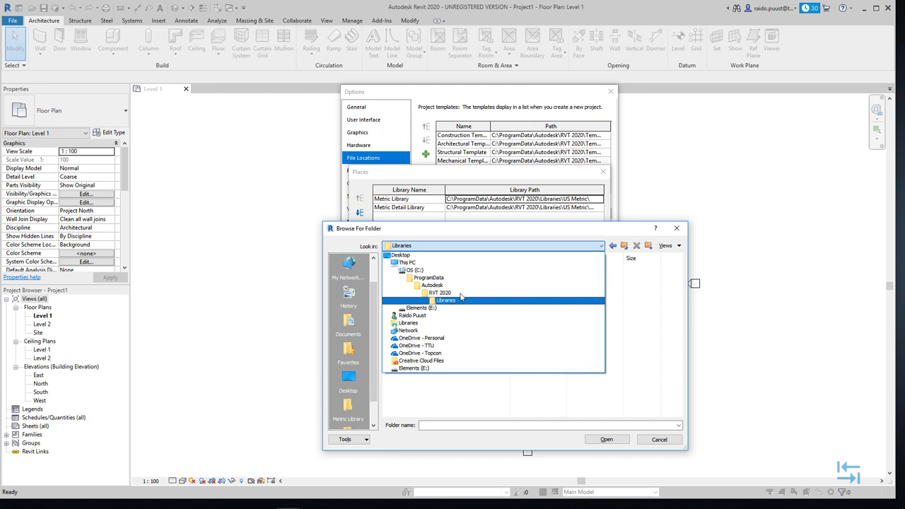
{"action": "left_click", "coordinate": [651, 439]}
{"action": "left_click", "coordinate": [649, 440]}
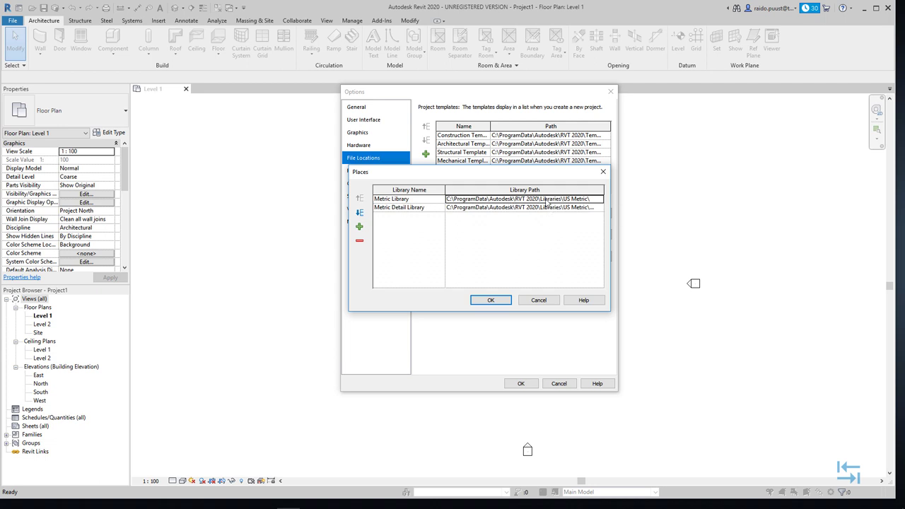
Step: Inspect the file location settings behind the library places list, and close both dialogs without saving changes
{"action": "left_click_drag", "start_coordinate": [474, 172], "coordinate": [614, 262]}
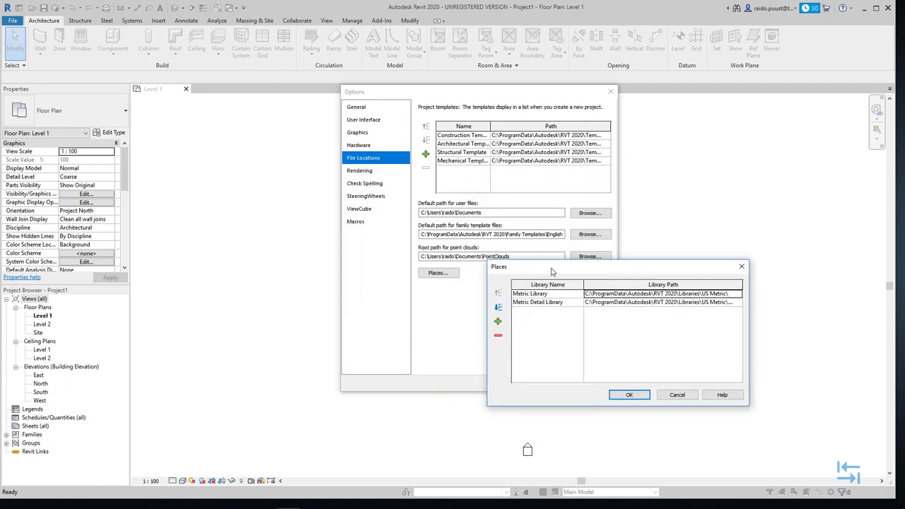
{"action": "left_click_drag", "start_coordinate": [551, 268], "coordinate": [419, 208]}
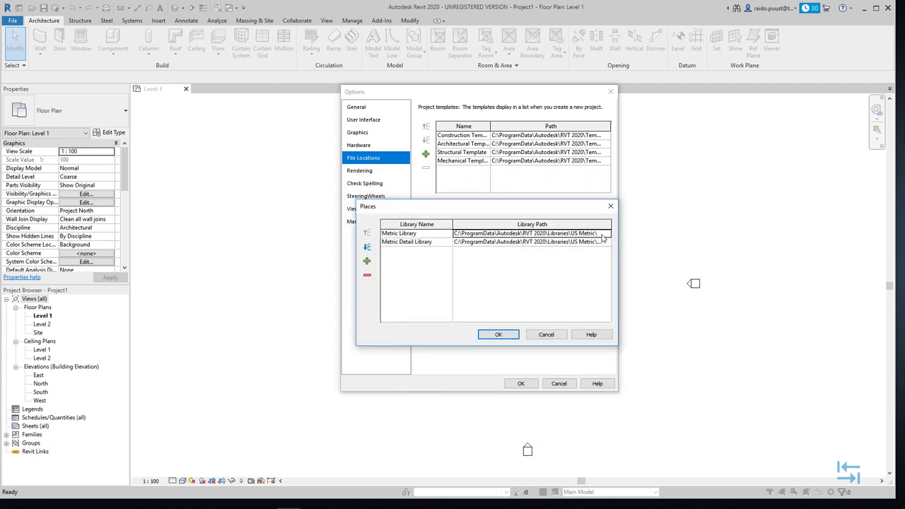
{"action": "left_click", "coordinate": [546, 334]}
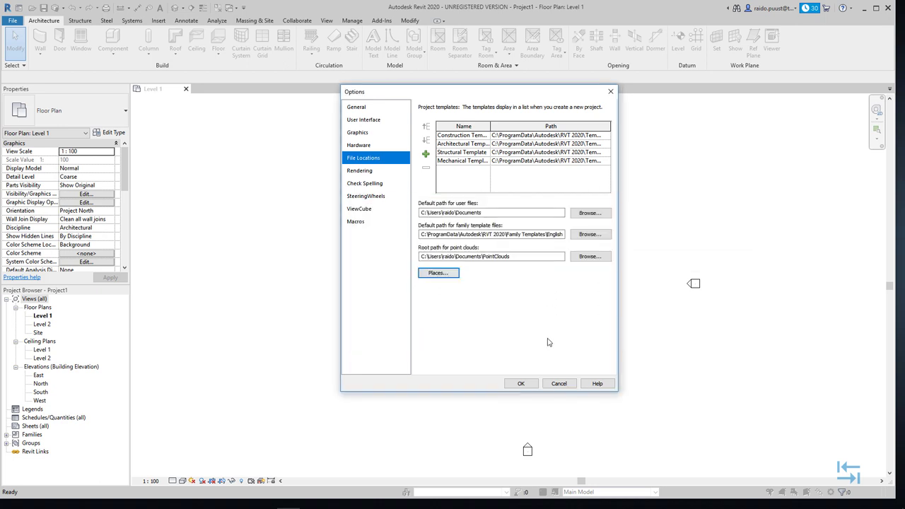
{"action": "left_click", "coordinate": [558, 383]}
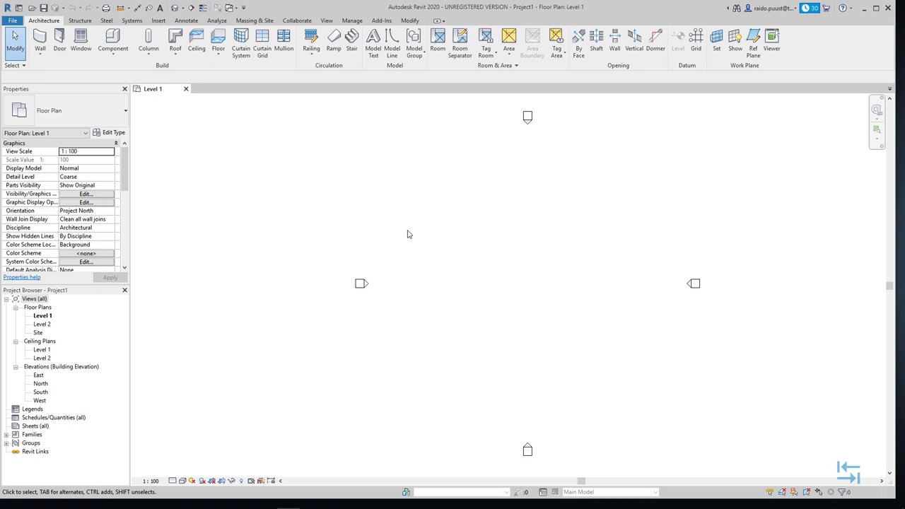
Step: Check the default folder and its full path in Load Family, and cancel without loading a family
{"action": "left_click", "coordinate": [158, 21]}
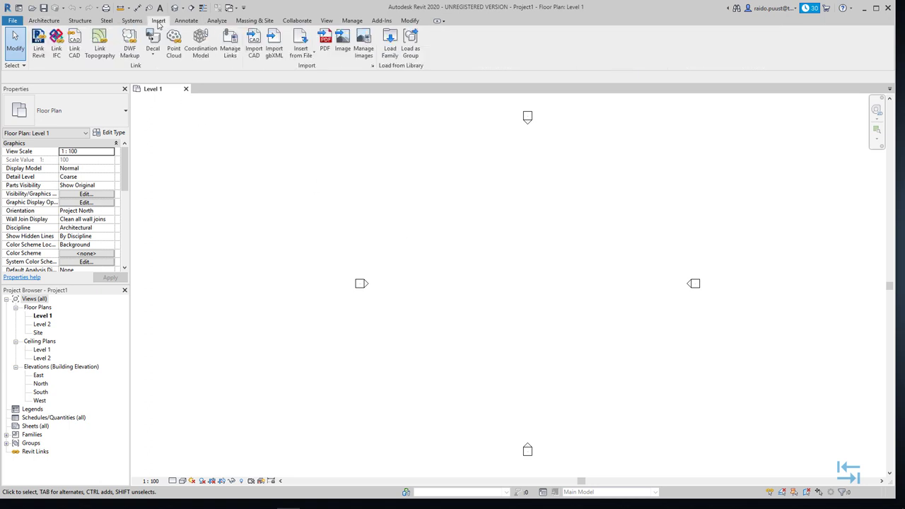
{"action": "left_click", "coordinate": [390, 44]}
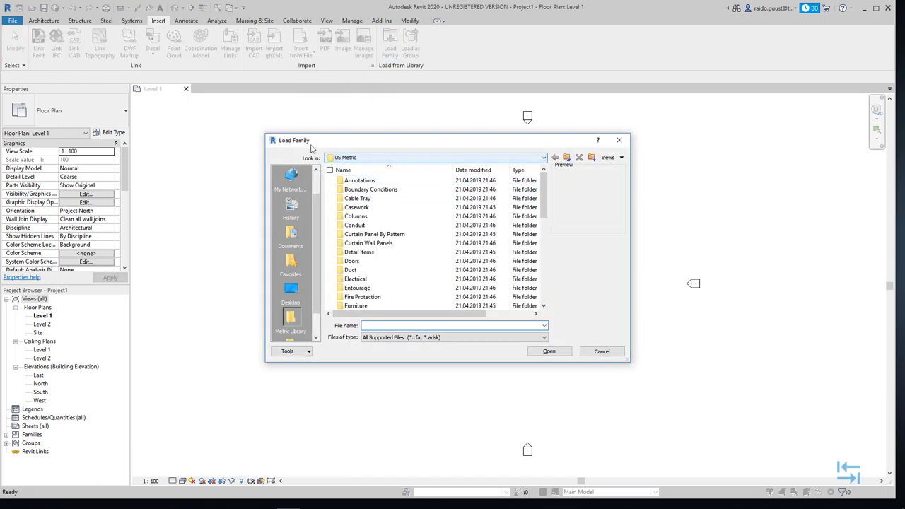
{"action": "left_click", "coordinate": [364, 159]}
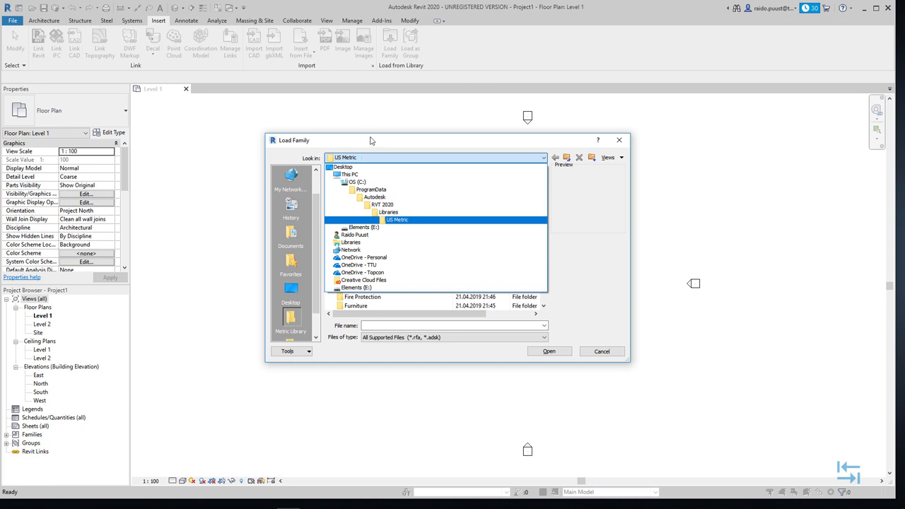
{"action": "left_click", "coordinate": [601, 351]}
{"action": "left_click", "coordinate": [601, 351]}
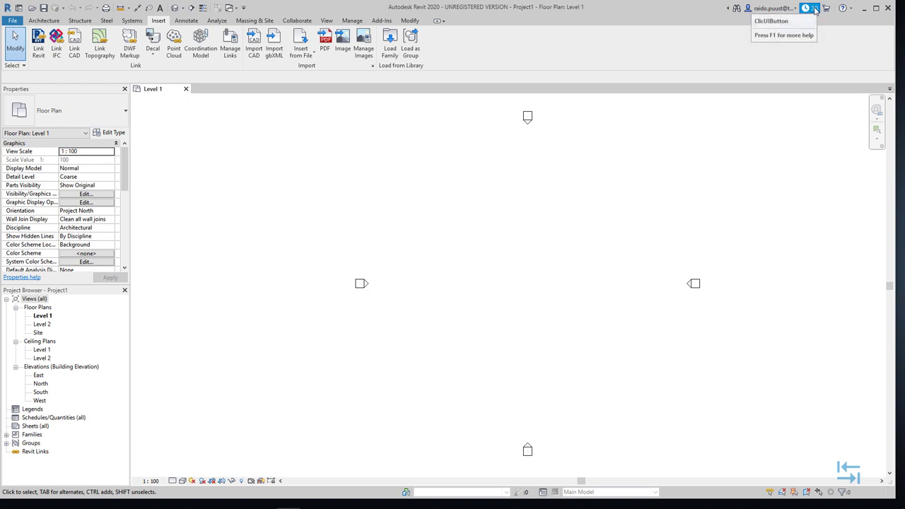
Step: Check the trial status, and bring up the license type selection through the About Autodesk Revit 2020 information
{"action": "left_click", "coordinate": [814, 9]}
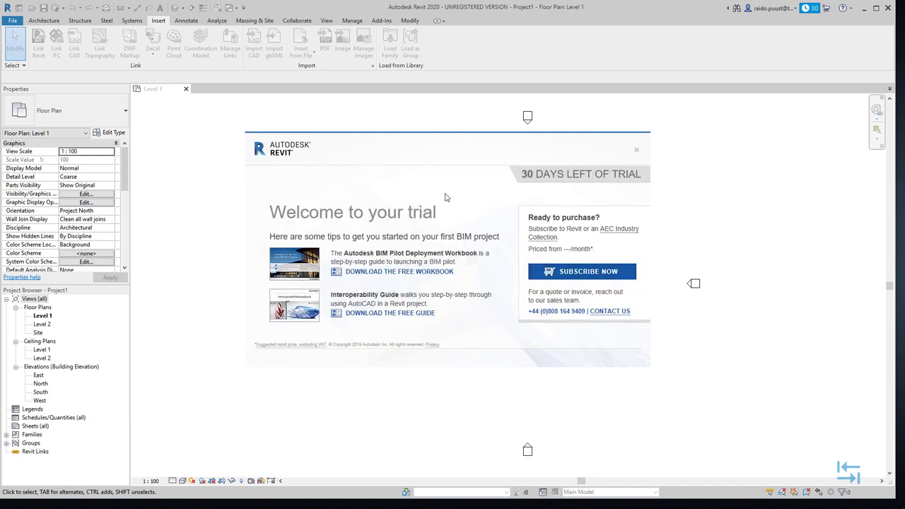
{"action": "left_click", "coordinate": [636, 154]}
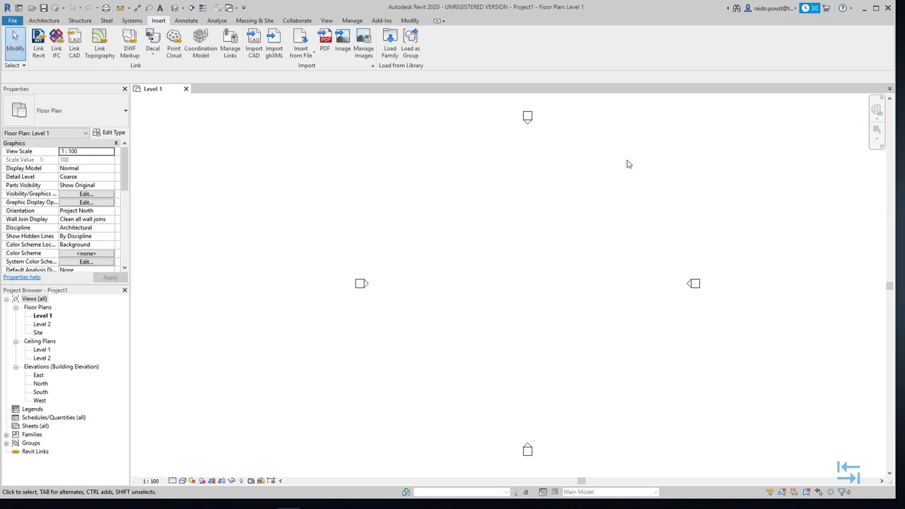
{"action": "left_click", "coordinate": [851, 8]}
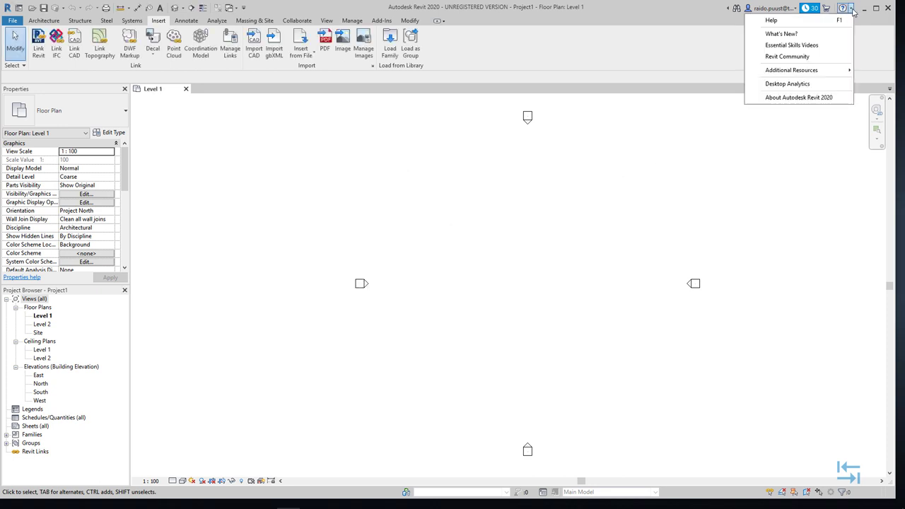
{"action": "left_click", "coordinate": [786, 99]}
{"action": "left_click", "coordinate": [545, 369]}
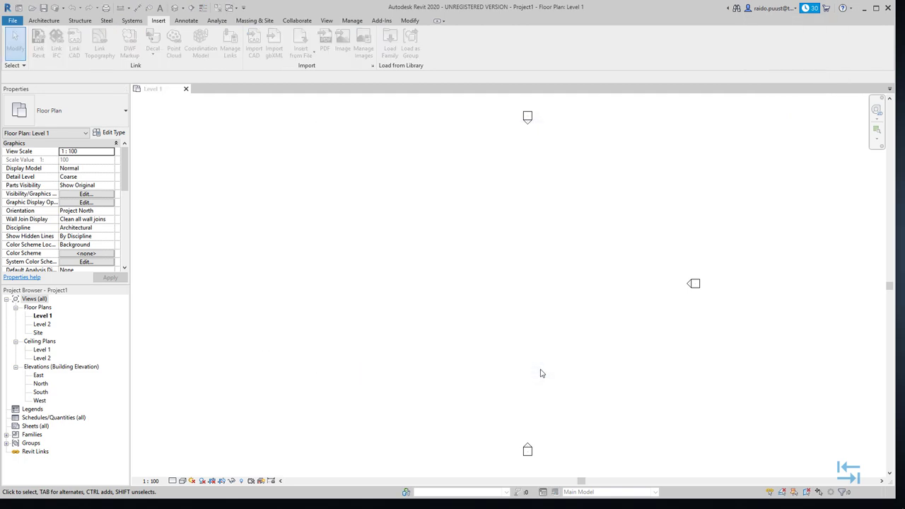
{"action": "left_click", "coordinate": [597, 200]}
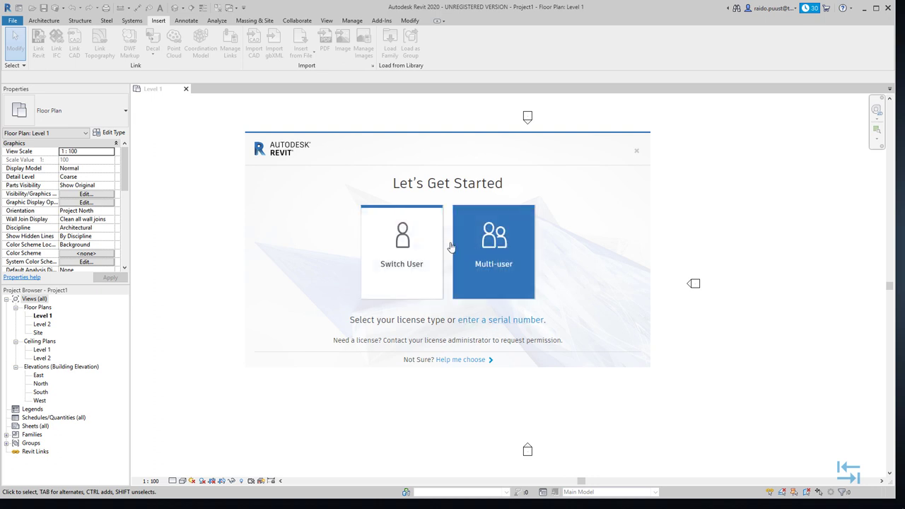
Step: Choose licensing by serial number, accept the Autodesk Privacy Statement and start the product activation
{"action": "left_click", "coordinate": [505, 321]}
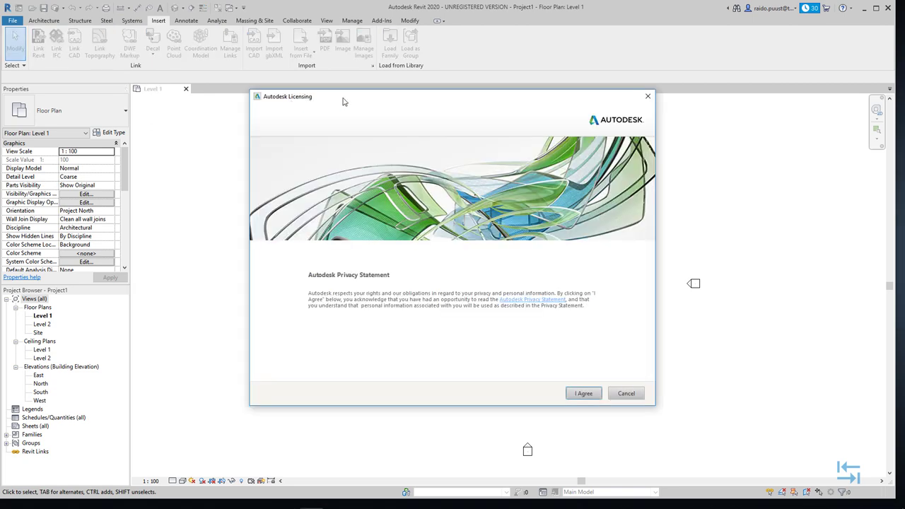
{"action": "left_click", "coordinate": [586, 394]}
{"action": "left_click", "coordinate": [577, 380]}
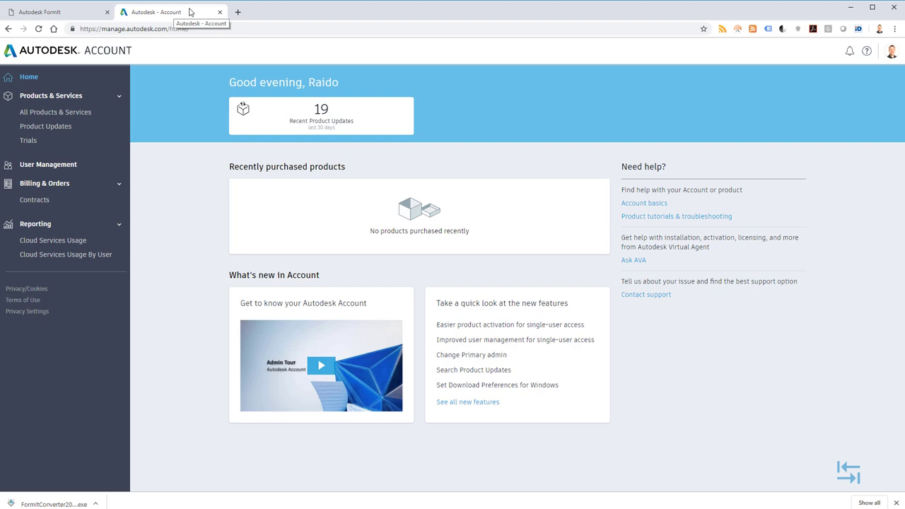
Step: Switch to Autodesk Account in the browser and look up the Revit license details among all products and services
{"action": "left_click", "coordinate": [74, 111]}
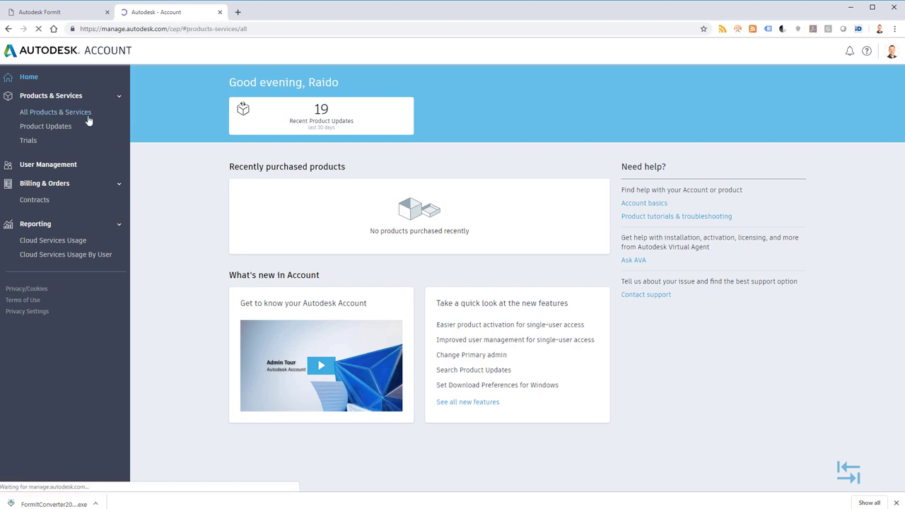
{"action": "scroll", "coordinate": [394, 359], "scroll_direction": "down", "scroll_amount": 5}
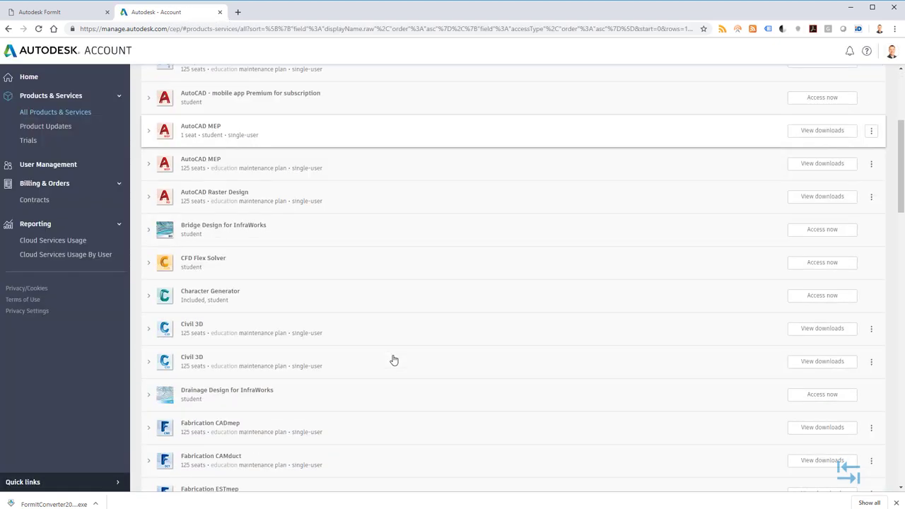
{"action": "scroll", "coordinate": [393, 359], "scroll_direction": "down", "scroll_amount": 7}
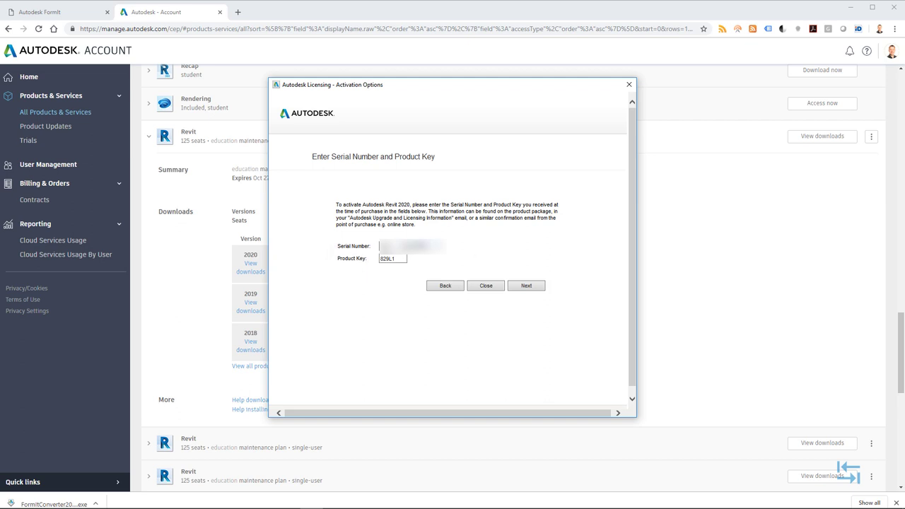
Step: Submit the serial number and product key for Revit 2020 and finish the activation
{"action": "left_click", "coordinate": [526, 285]}
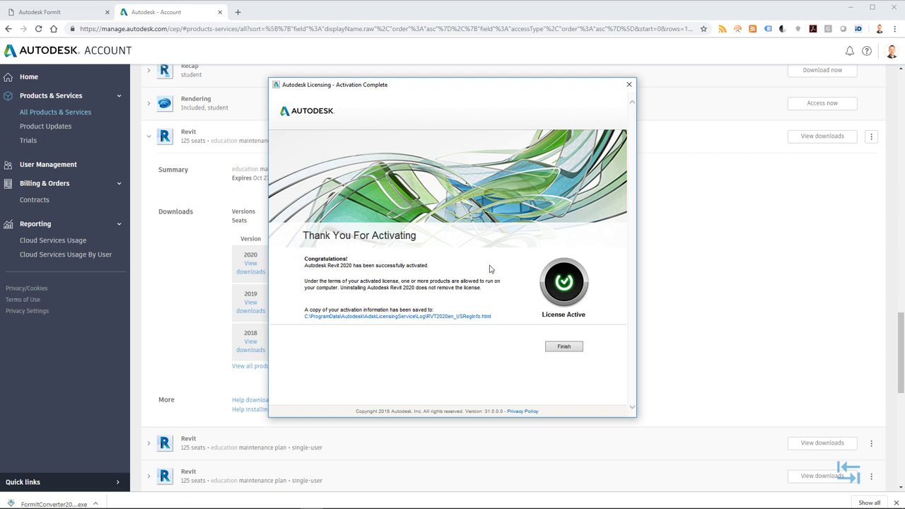
{"action": "left_click", "coordinate": [565, 346]}
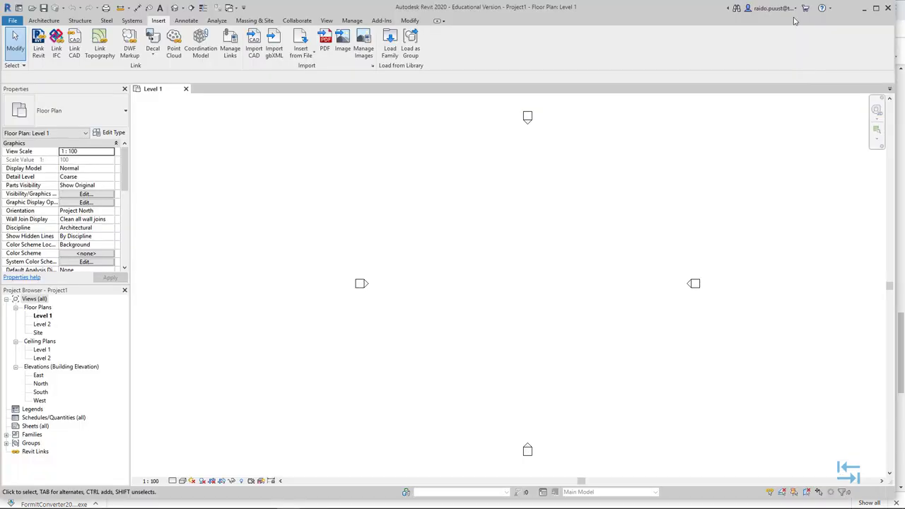